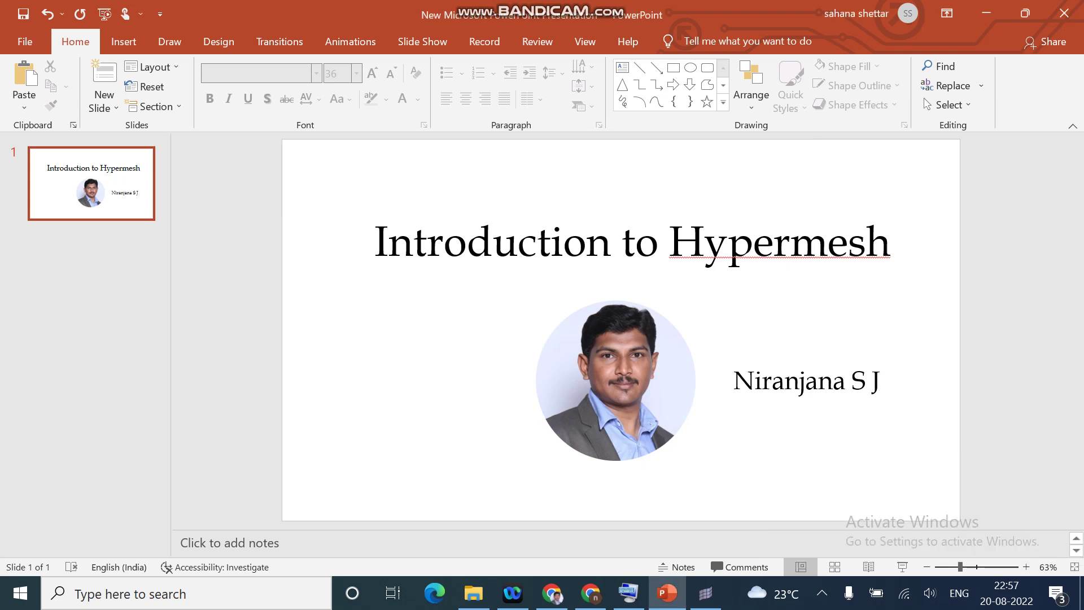
Switch from the presentation to HyperMesh and load the Ansys user profile
{"action": "left_click", "coordinate": [987, 14]}
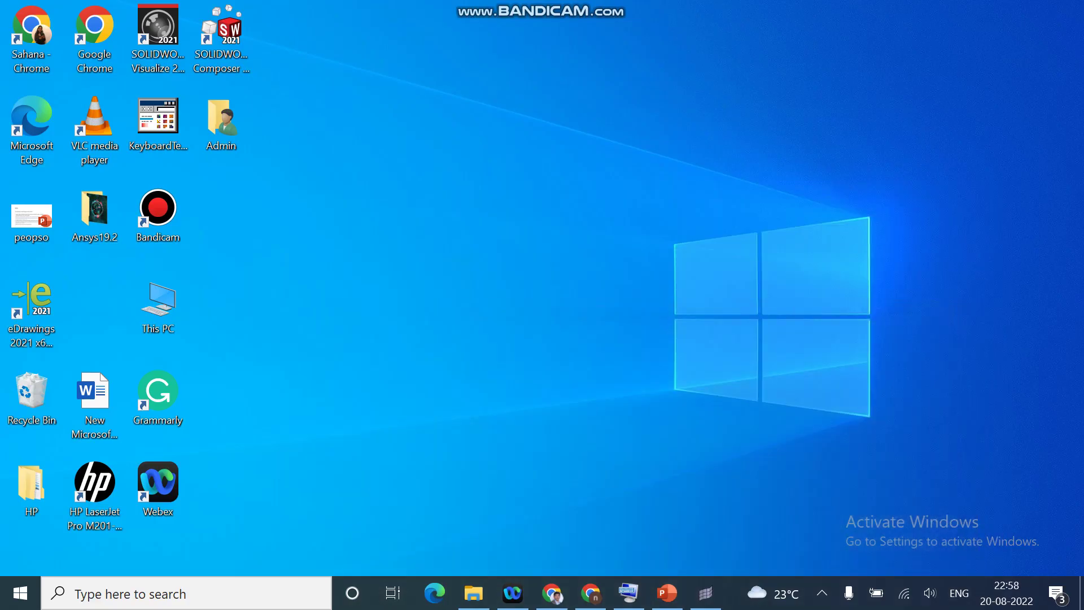
{"action": "left_click", "coordinate": [705, 593]}
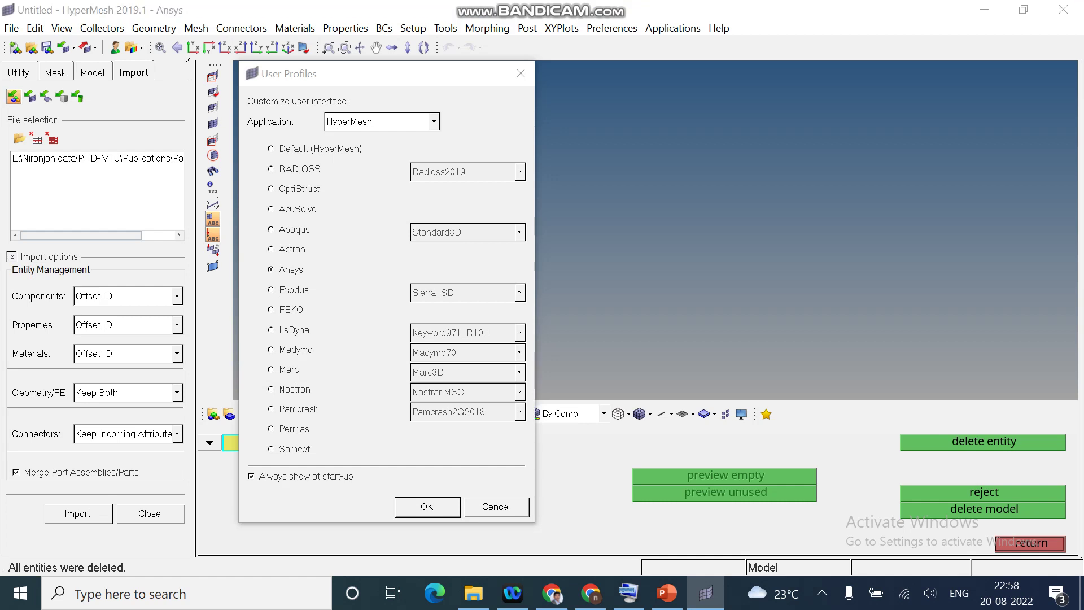
{"action": "key", "text": "Return"}
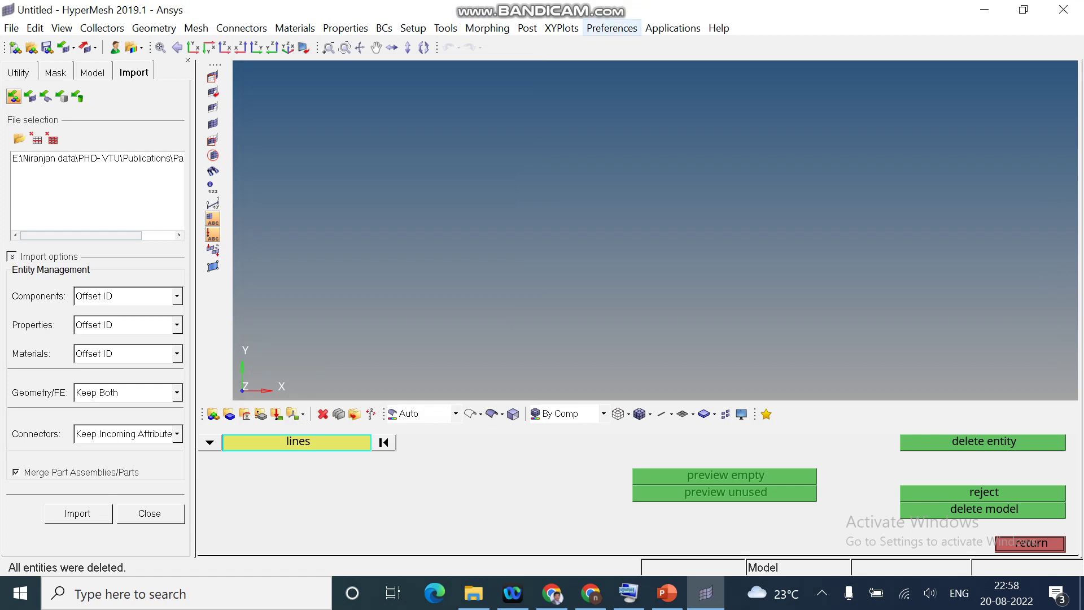
Review the solver profiles offered in the User Profiles settings and cancel the dialog
{"action": "left_click", "coordinate": [612, 28]}
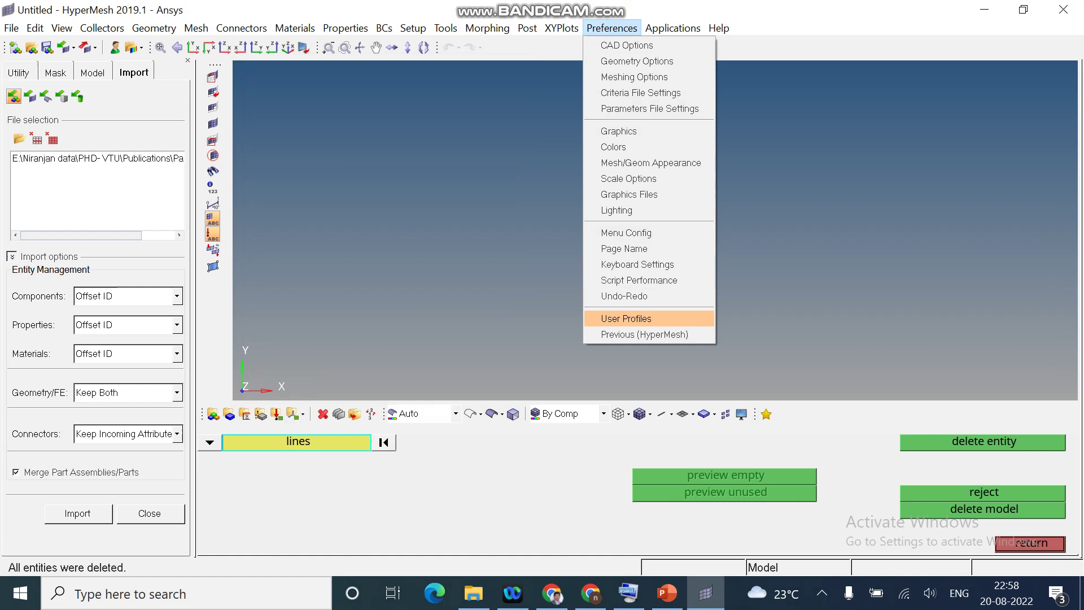
{"action": "left_click", "coordinate": [626, 318]}
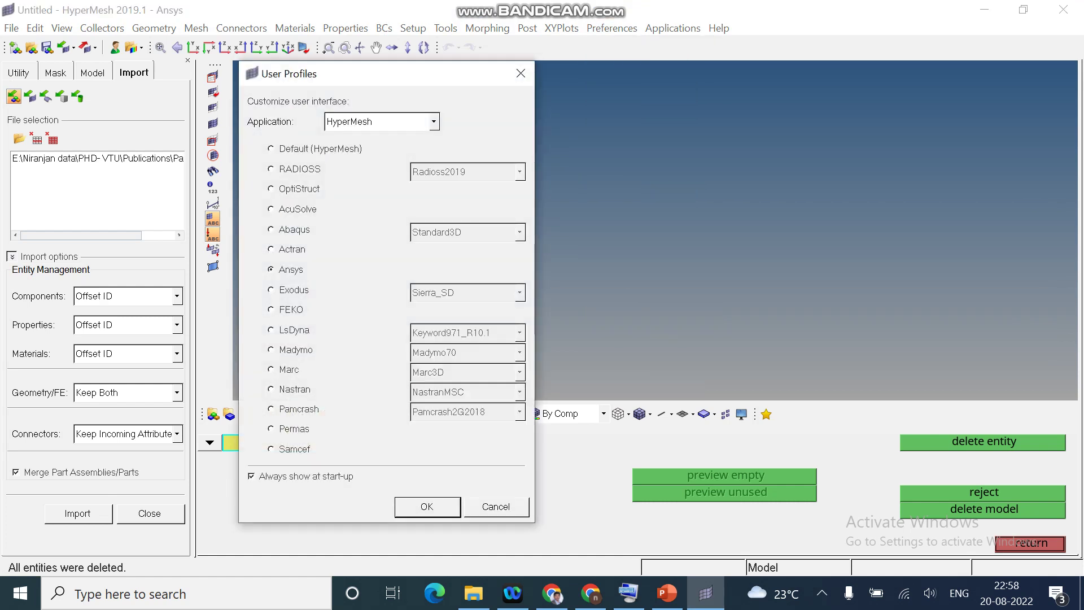
{"action": "left_click", "coordinate": [496, 507]}
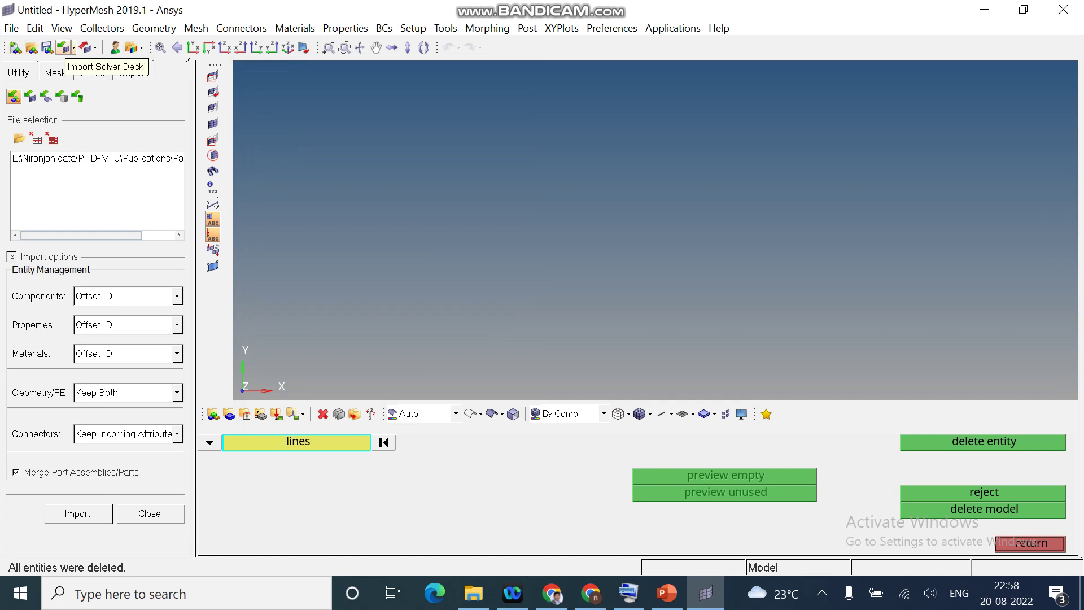
Import the Part2 IGES geometry with auto-detected file type, CAD units and automatic cleanup tolerance
{"action": "left_click", "coordinate": [64, 48]}
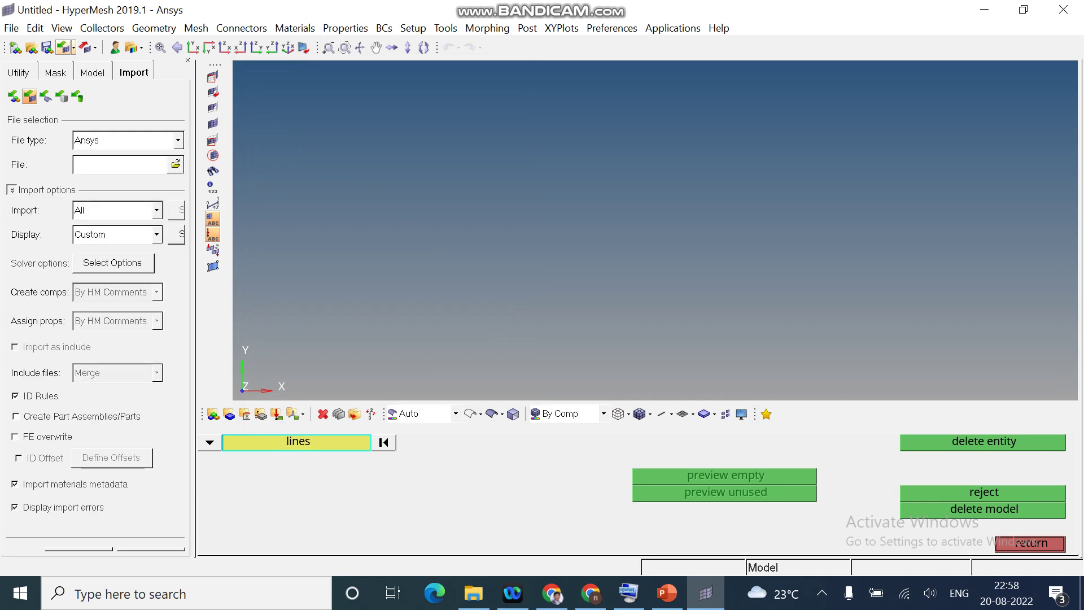
{"action": "left_click", "coordinate": [13, 96]}
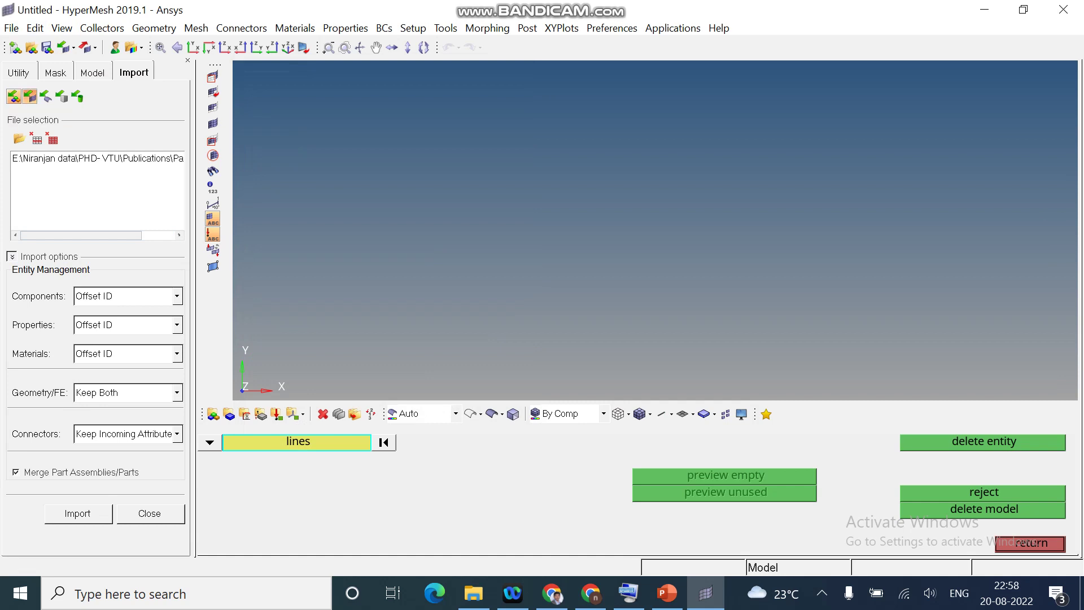
{"action": "left_click", "coordinate": [29, 96]}
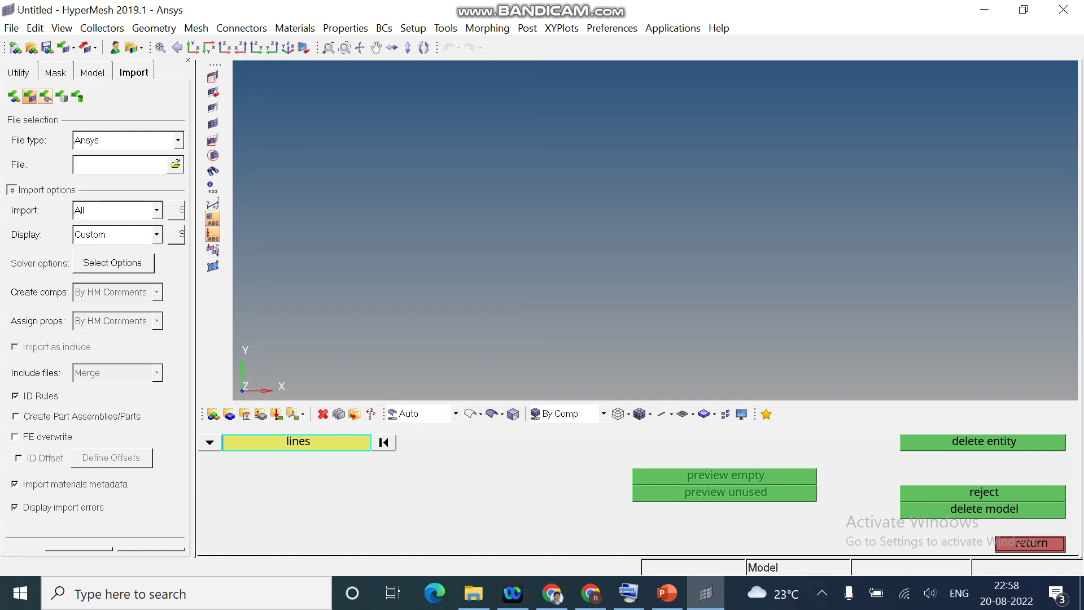
{"action": "left_click", "coordinate": [45, 96]}
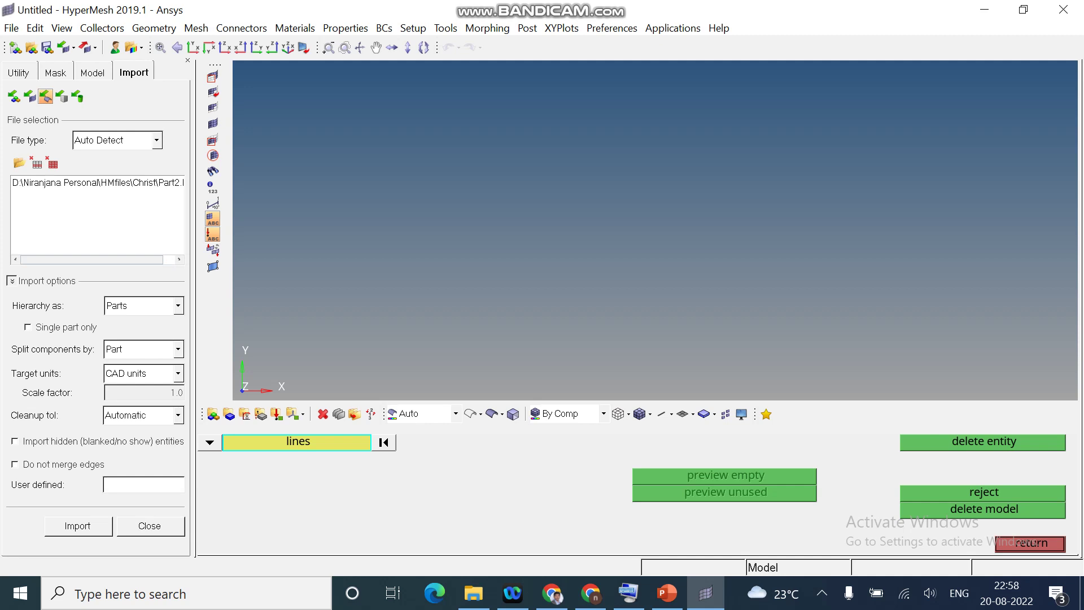
{"action": "left_click", "coordinate": [78, 526]}
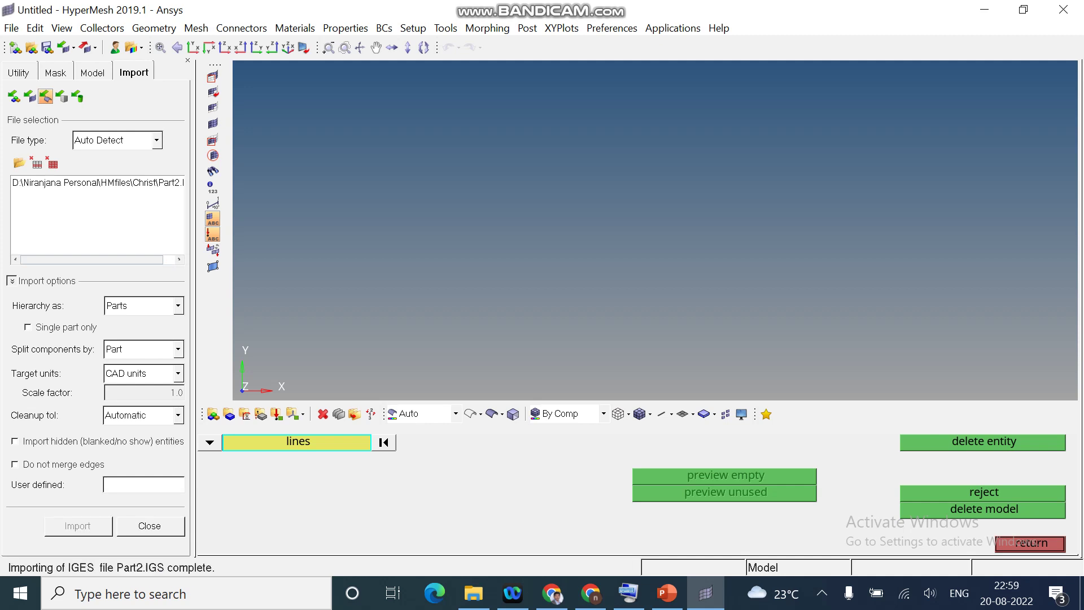
{"action": "mouse_move", "coordinate": [440, 249]}
{"action": "left_mouse_down", "text": "ctrl"}
{"action": "mouse_move", "coordinate": [503, 207]}
{"action": "mouse_move", "coordinate": [554, 198]}
{"action": "left_mouse_up", "text": "ctrl"}
{"action": "scroll", "coordinate": [502, 206], "scroll_direction": "down", "scroll_amount": 5, "text": "ctrl"}
{"action": "left_click_drag", "start_coordinate": [654, 230], "coordinate": [655, 230], "text": "ctrl"}
{"action": "right_click_drag", "start_coordinate": [621, 226], "coordinate": [642, 240], "text": "ctrl"}
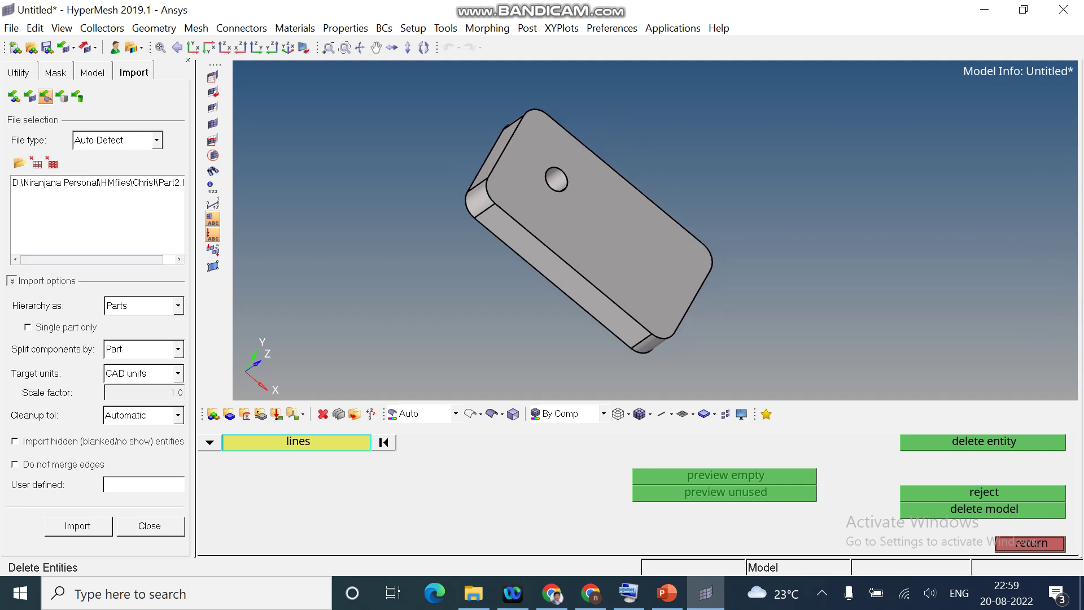
Count the displayed geometry entities of the imported plate
{"action": "left_click", "coordinate": [1030, 543]}
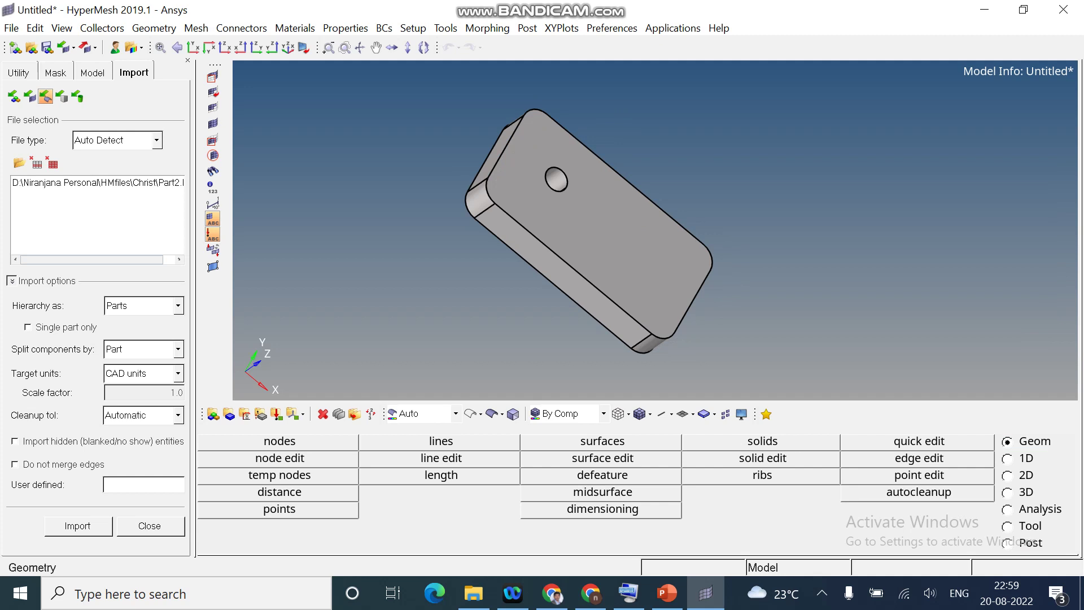
{"action": "left_click", "coordinate": [1023, 525]}
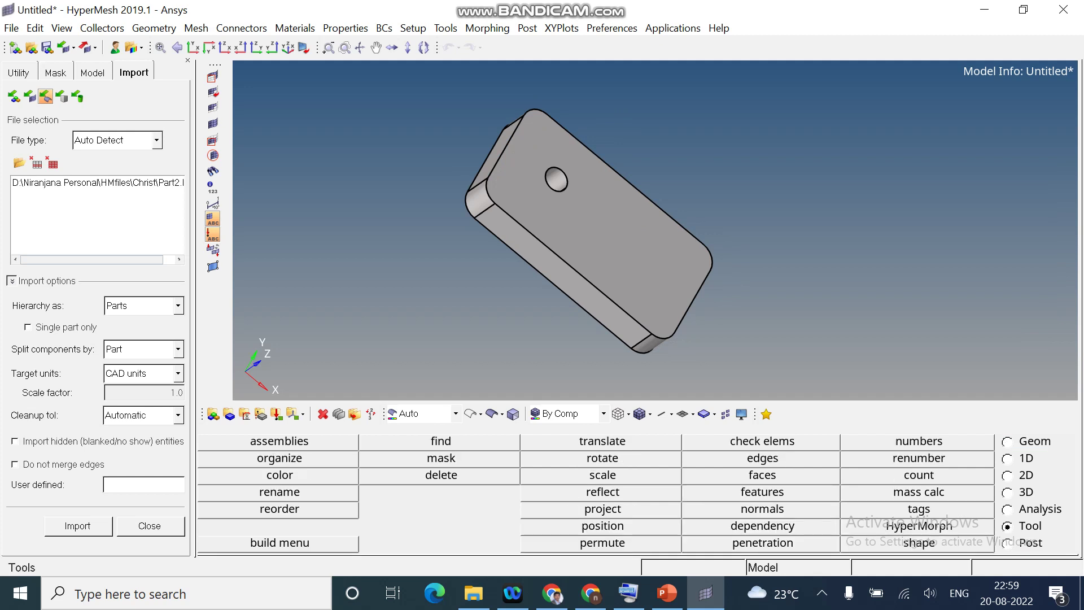
{"action": "left_click", "coordinate": [919, 475]}
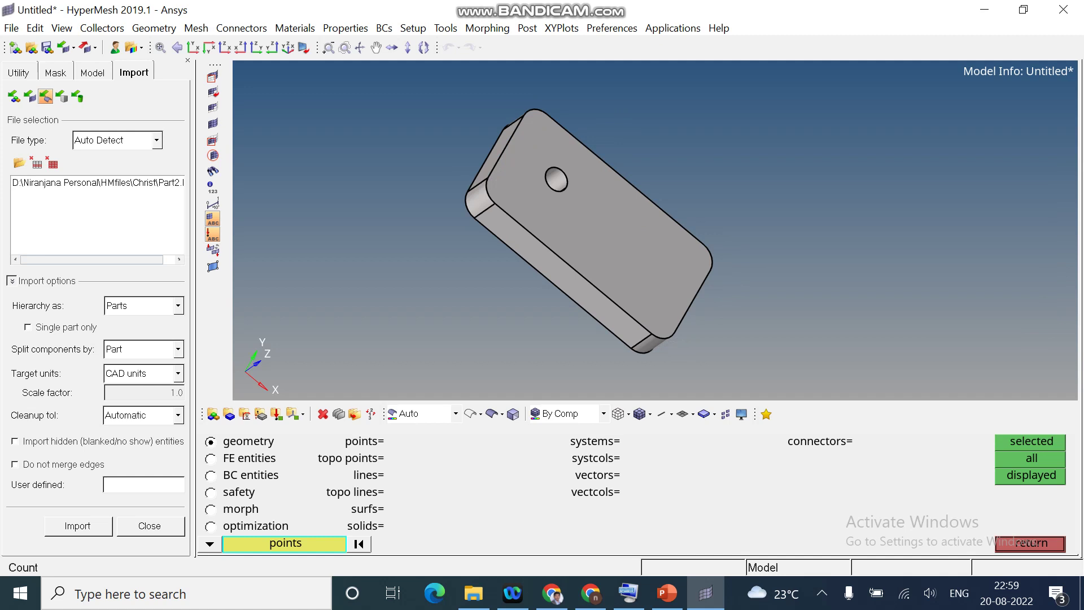
{"action": "left_click", "coordinate": [1030, 476]}
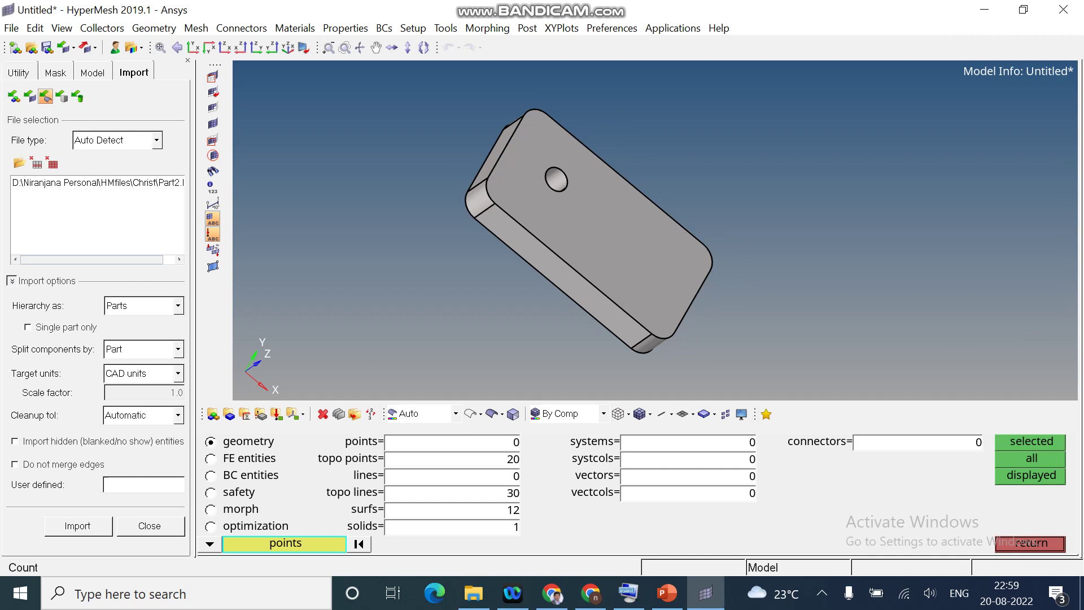
{"action": "left_click", "coordinate": [1031, 544]}
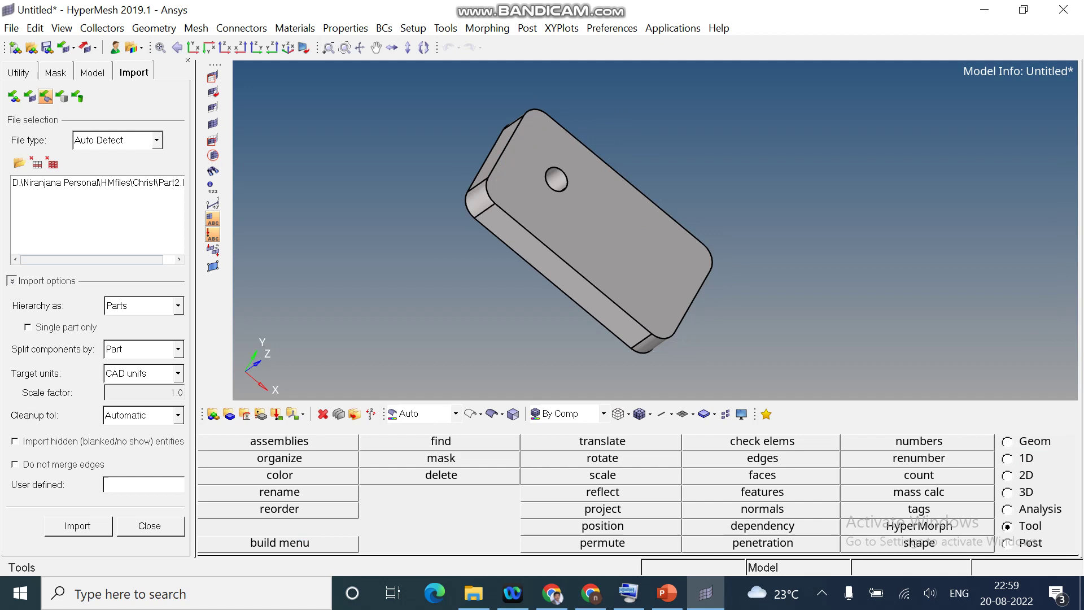
Create a node by coordinates at x 20, y 20, z 0
{"action": "left_click", "coordinate": [1007, 442]}
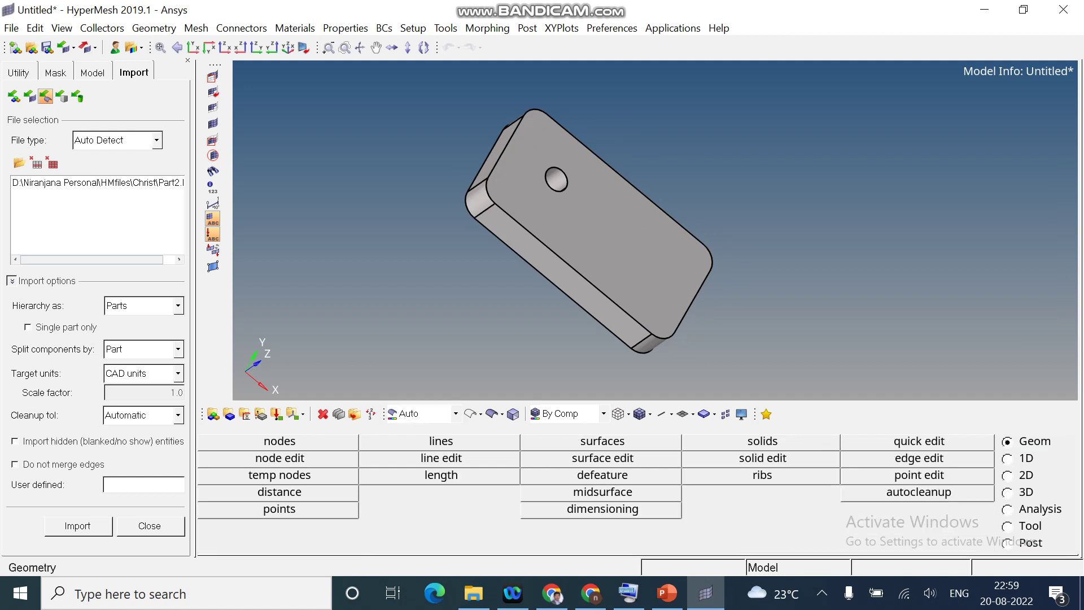
{"action": "left_click", "coordinate": [224, 441]}
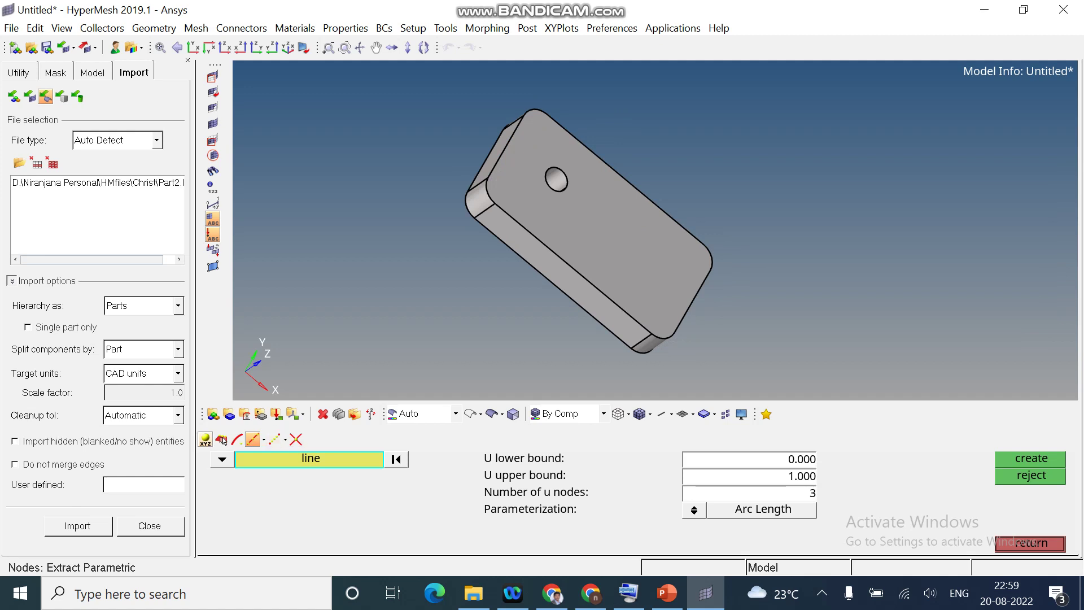
{"action": "left_click", "coordinate": [206, 440]}
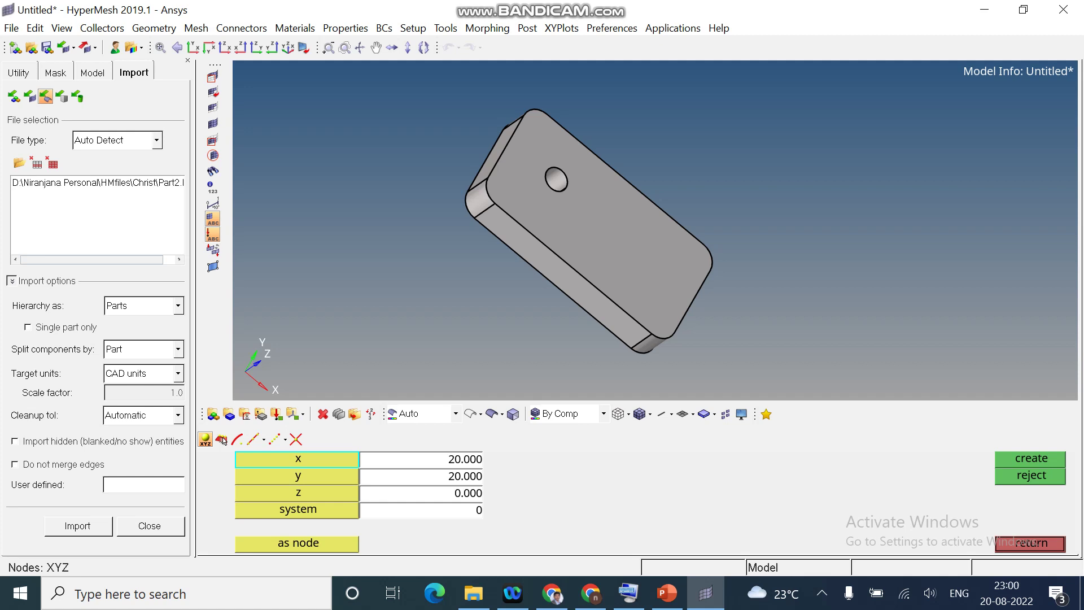
{"action": "mouse_move", "coordinate": [542, 225]}
{"action": "left_mouse_down", "text": "ctrl"}
{"action": "mouse_move", "coordinate": [632, 221]}
{"action": "mouse_move", "coordinate": [706, 231]}
{"action": "left_mouse_up", "text": "ctrl"}
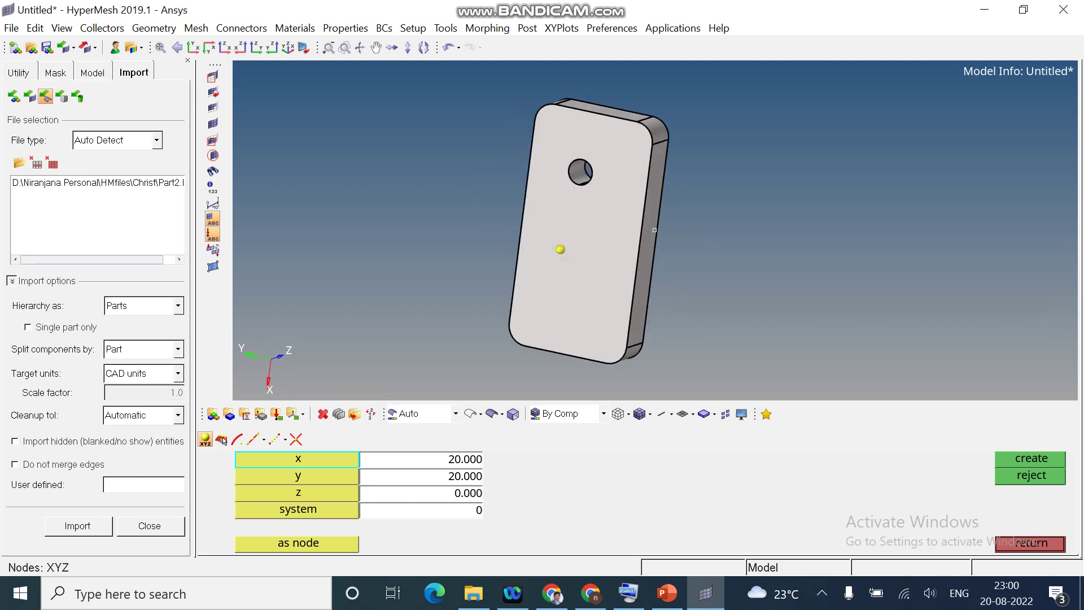
Create another node by coordinates at x 10, y 20, z 0
{"action": "left_click", "coordinate": [452, 459]}
{"action": "type", "text": "10"}
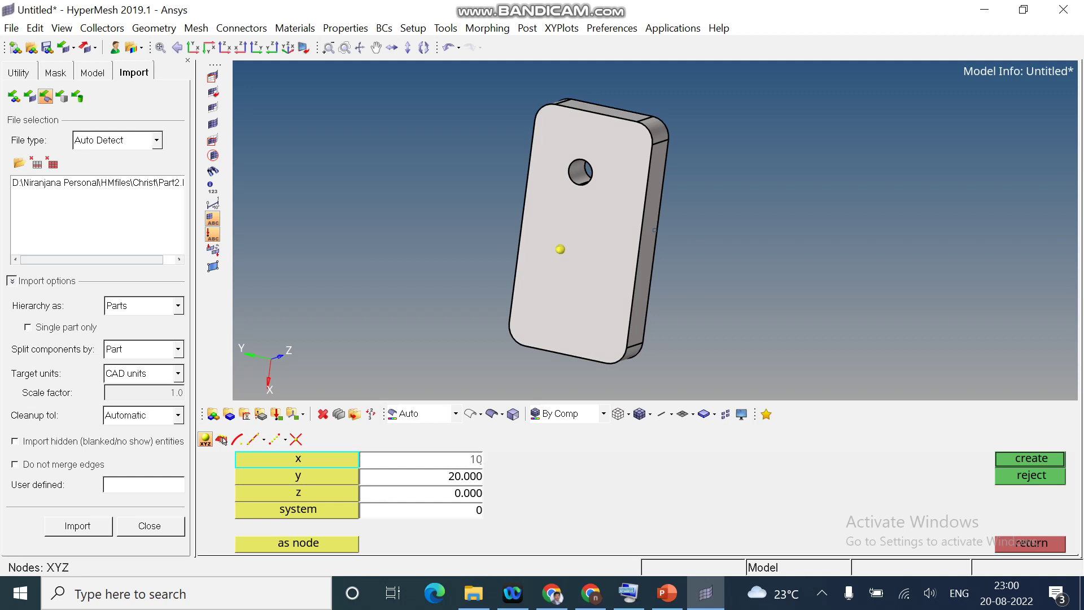
{"action": "key", "text": "Return"}
{"action": "scroll", "coordinate": [563, 237], "scroll_direction": "up", "scroll_amount": 7, "text": "ctrl"}
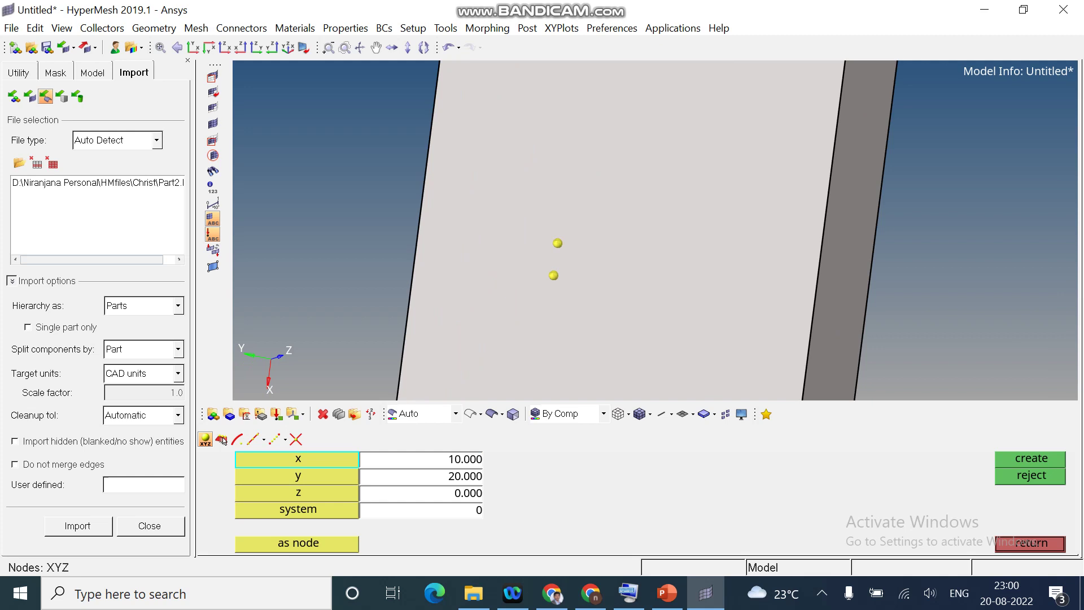
{"action": "scroll", "coordinate": [223, 441], "scroll_direction": "down", "scroll_amount": 2}
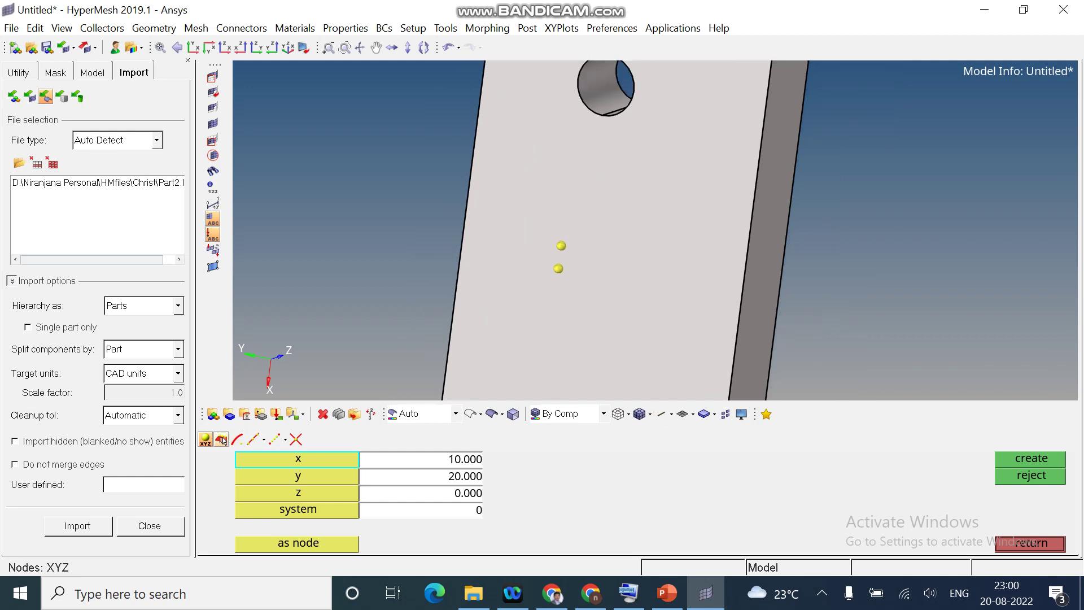
Create a node on the geometry point where the front face's corner arc meets its long straight edge
{"action": "left_click", "coordinate": [222, 441]}
{"action": "key", "text": "f"}
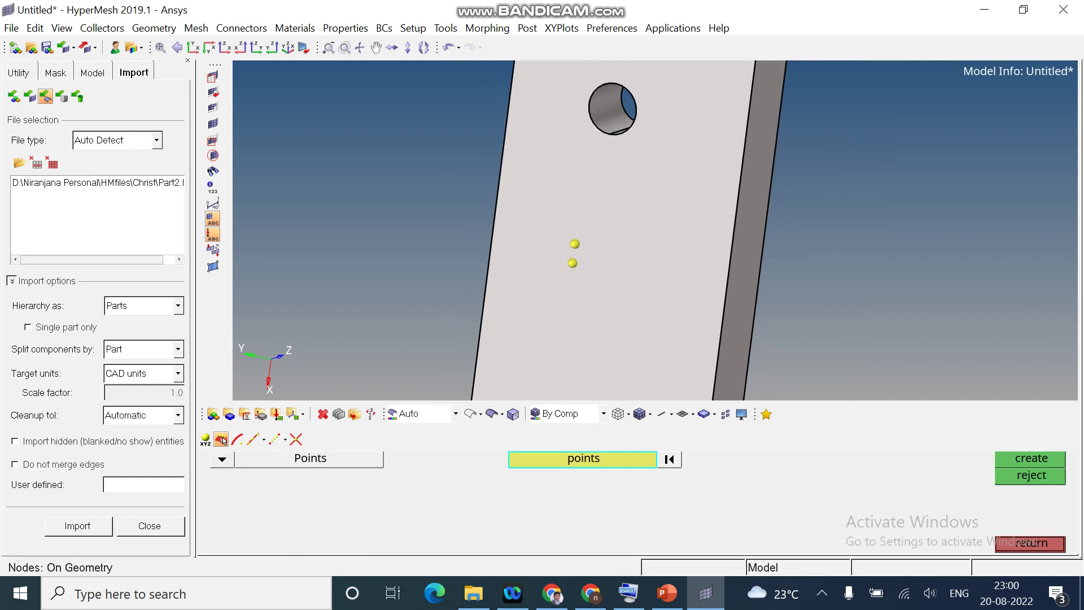
{"action": "scroll", "coordinate": [677, 168], "scroll_direction": "up", "scroll_amount": 4, "text": "ctrl"}
{"action": "left_click_drag", "start_coordinate": [678, 168], "coordinate": [628, 201], "text": "ctrl"}
{"action": "left_click", "coordinate": [582, 205]}
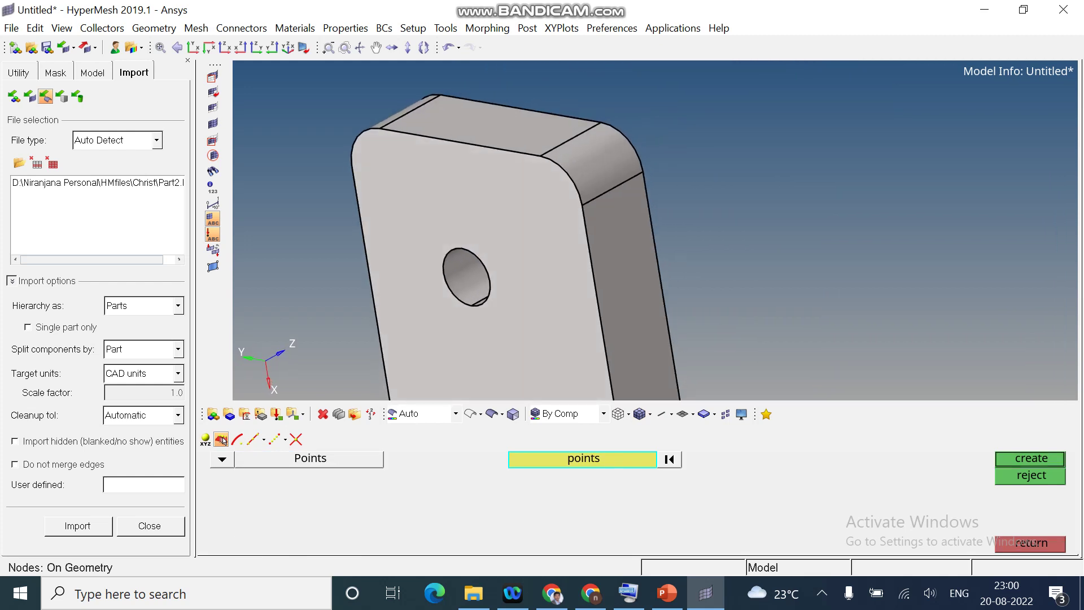
{"action": "middle_click", "coordinate": [582, 205]}
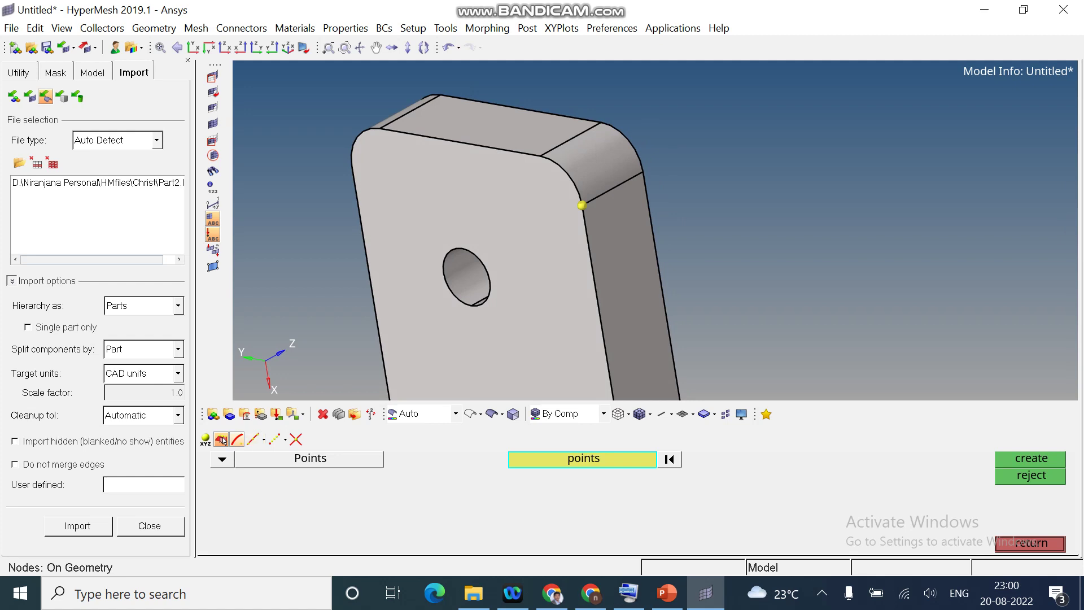
Create arc-center nodes for the front face's rounded corner and for the hole's circular edge
{"action": "left_click", "coordinate": [223, 441]}
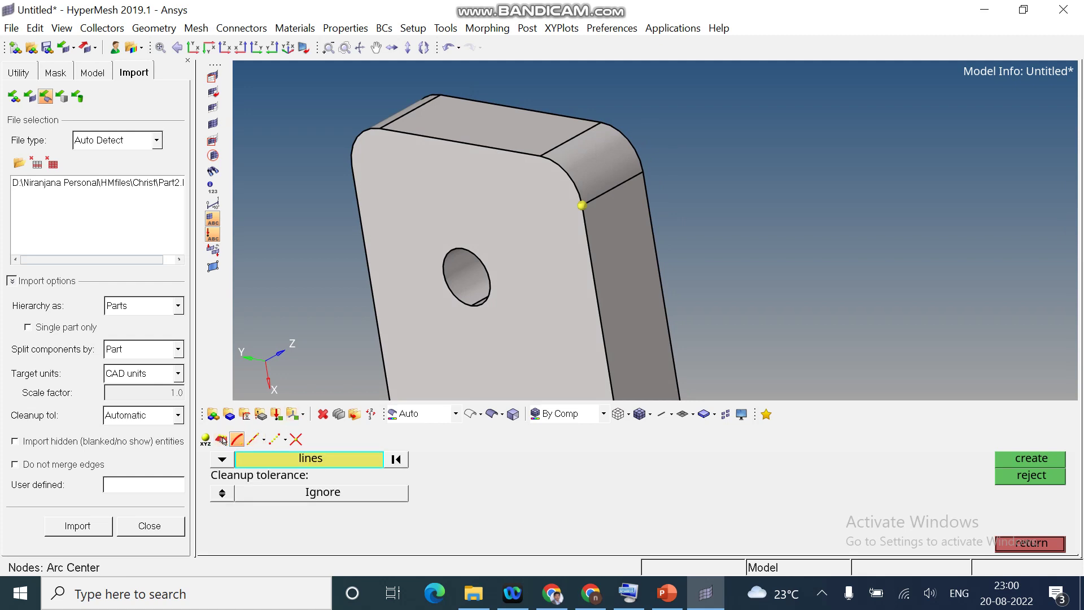
{"action": "left_click", "coordinate": [568, 174]}
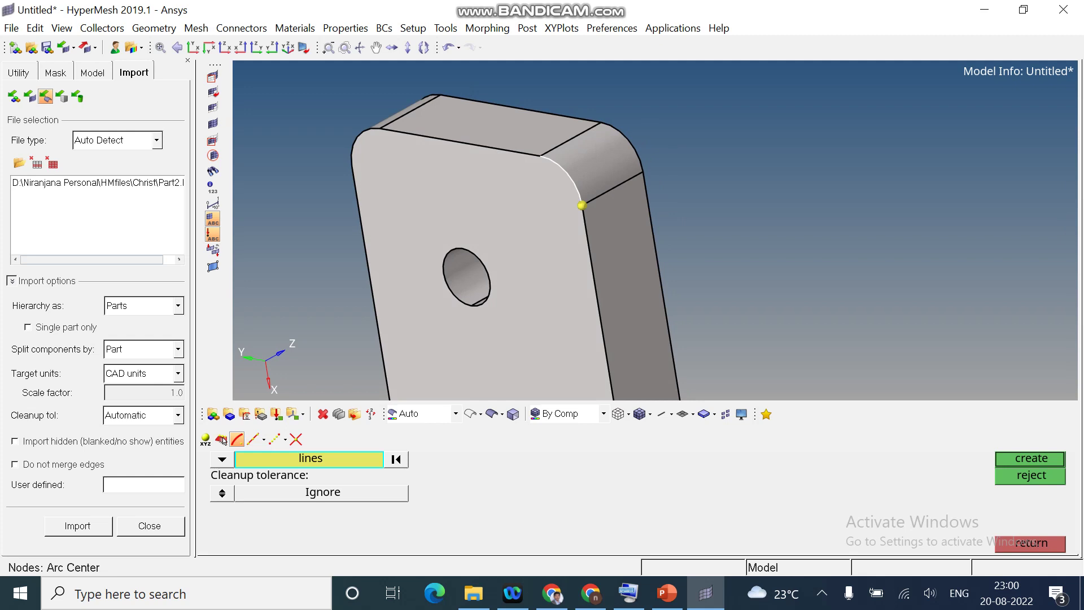
{"action": "left_click", "coordinate": [1031, 459]}
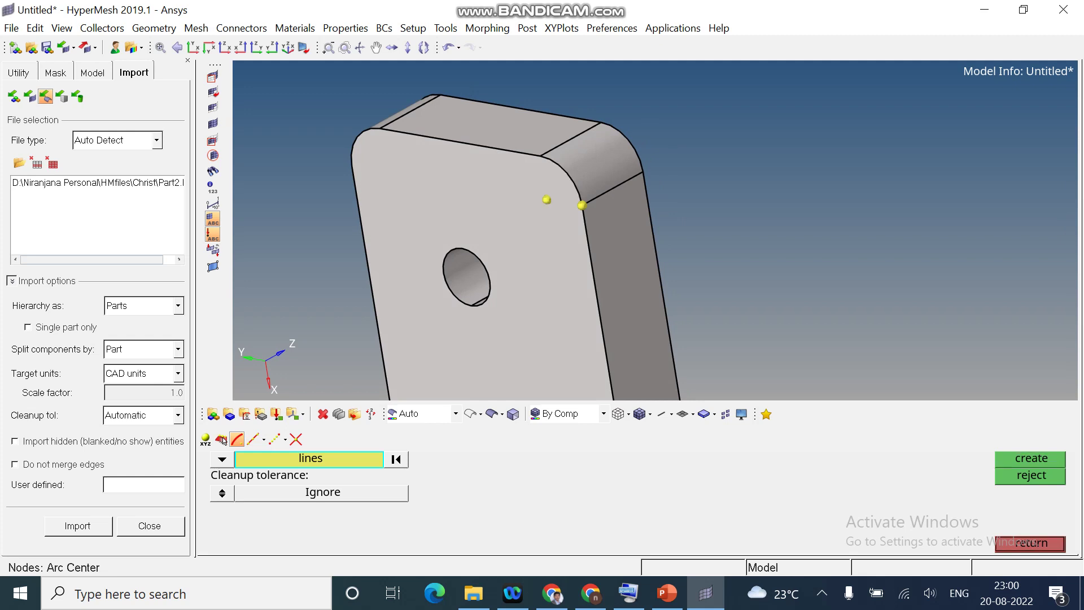
{"action": "left_click", "coordinate": [488, 271]}
{"action": "middle_click", "coordinate": [488, 271]}
{"action": "left_click_drag", "start_coordinate": [488, 271], "coordinate": [500, 258], "text": "ctrl"}
{"action": "scroll", "coordinate": [501, 258], "scroll_direction": "up", "scroll_amount": 2, "text": "ctrl"}
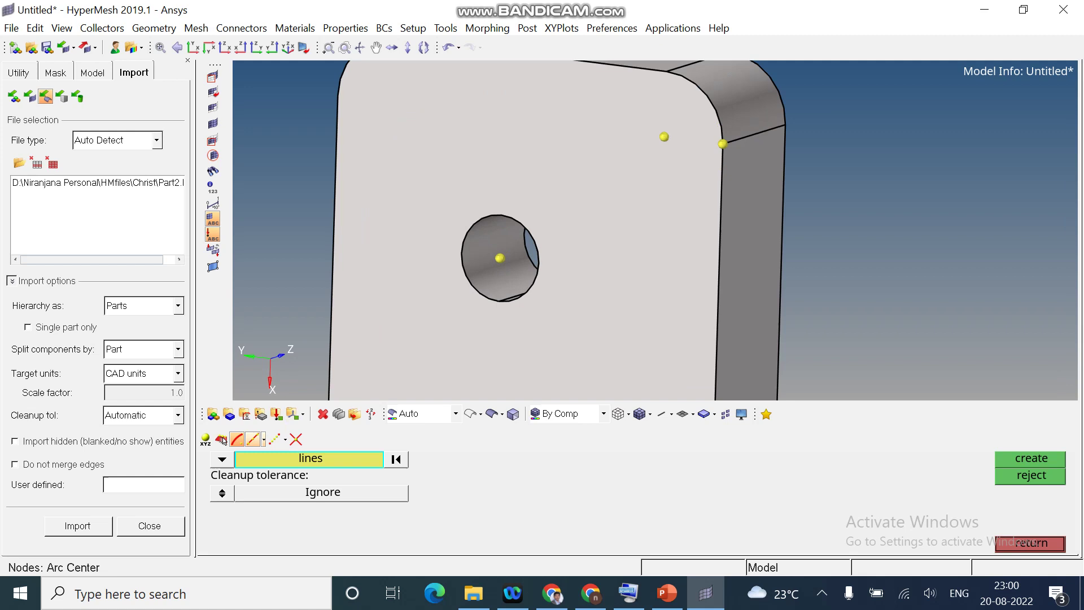
Extract 3 parametric nodes along the front face's long edge, with U bounds 0 to 1 and Arc Length parameterization
{"action": "left_click", "coordinate": [252, 440]}
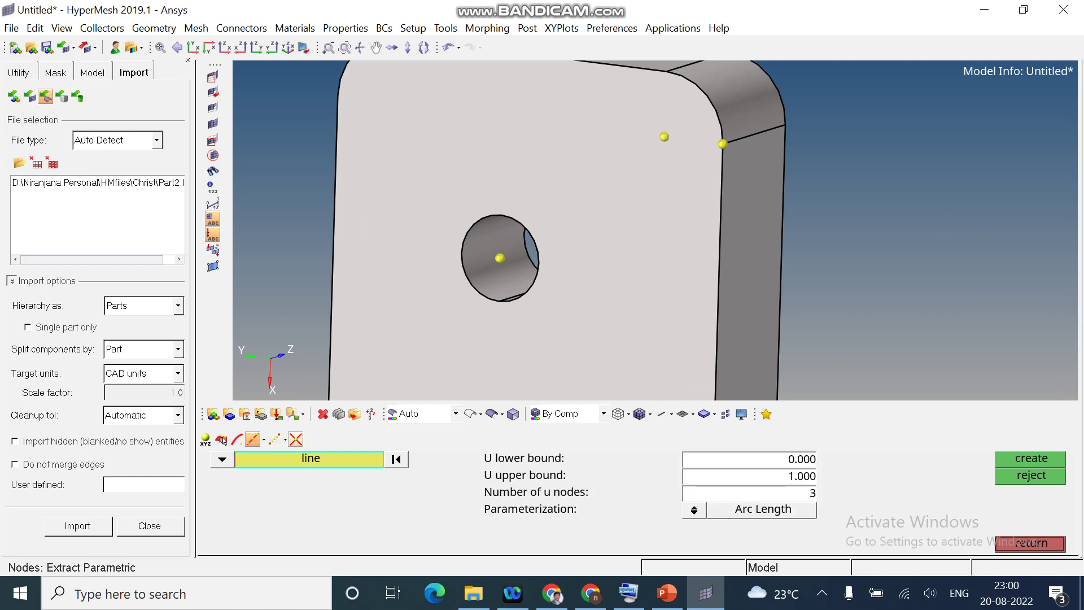
{"action": "scroll", "coordinate": [647, 322], "scroll_direction": "down", "scroll_amount": 3, "text": "ctrl"}
{"action": "right_click_drag", "start_coordinate": [648, 322], "coordinate": [619, 274], "text": "ctrl"}
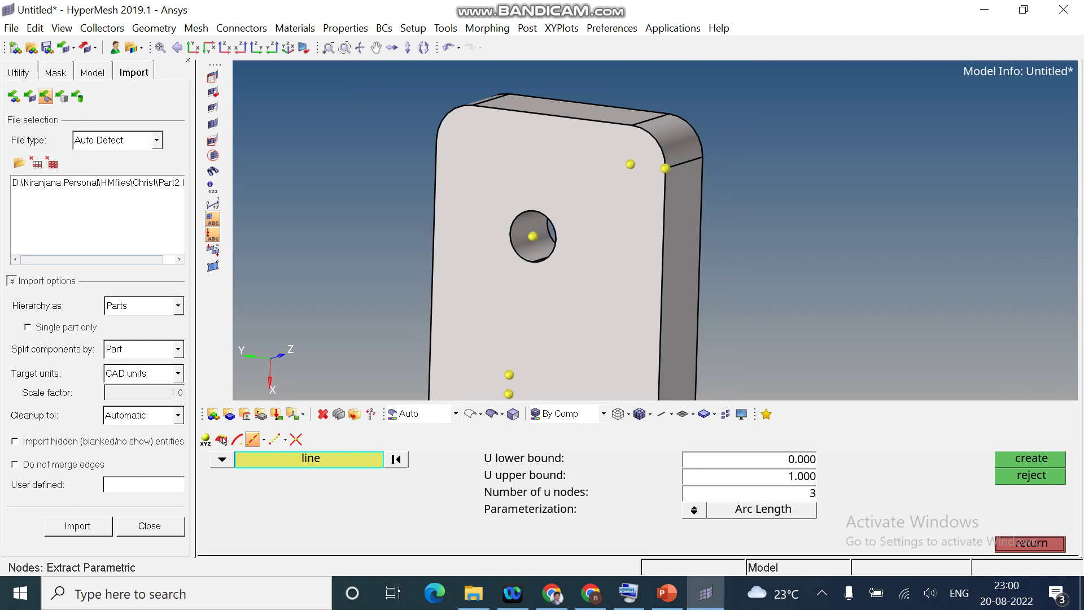
{"action": "left_click", "coordinate": [663, 271]}
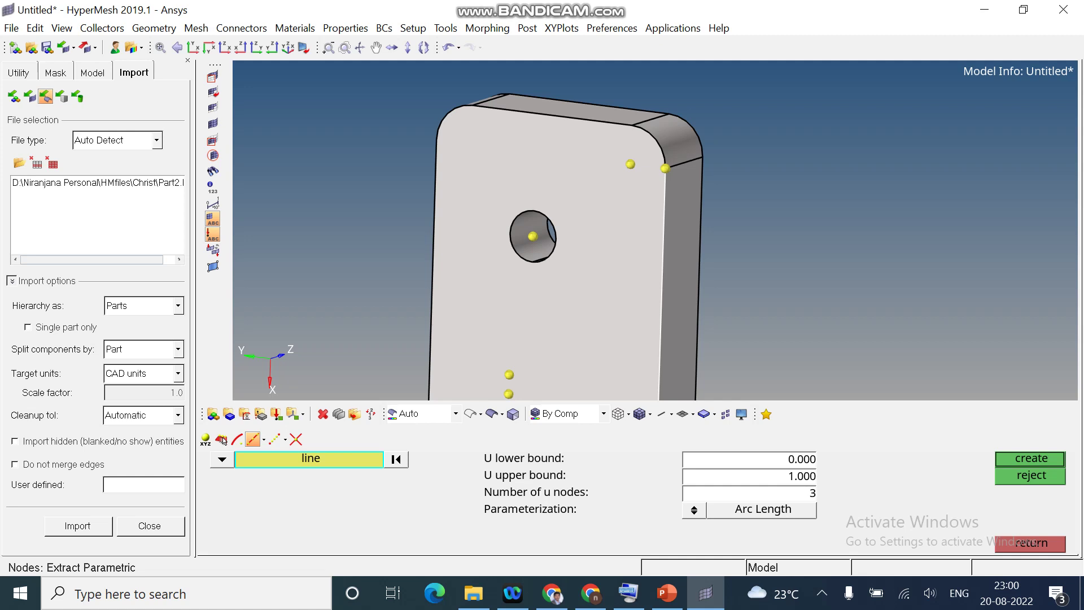
{"action": "key", "text": "Return"}
{"action": "scroll", "coordinate": [675, 200], "scroll_direction": "down", "scroll_amount": 5, "text": "ctrl"}
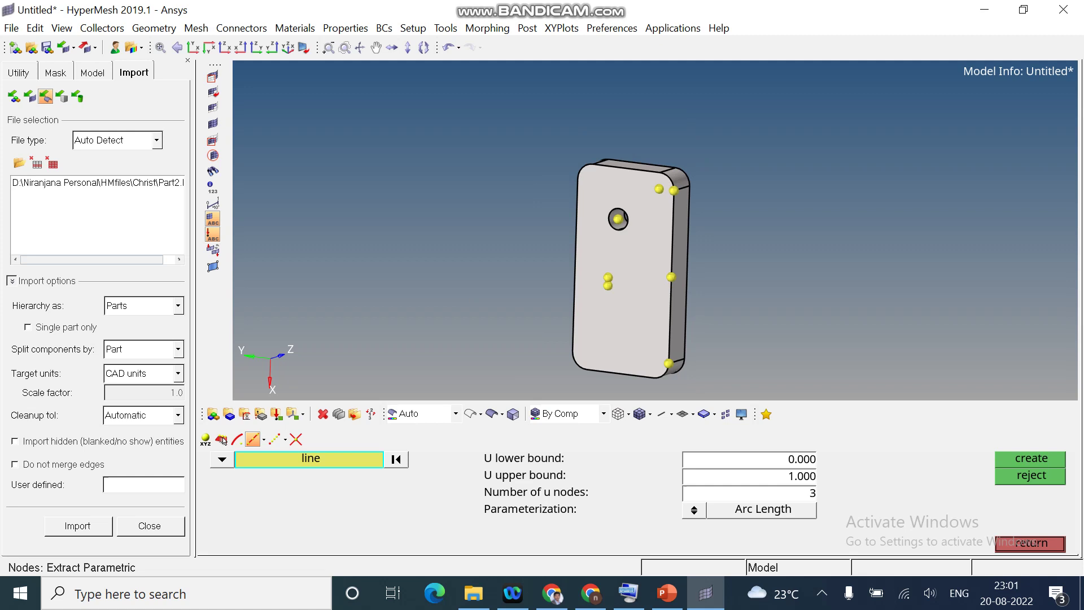
Extract 3 parametric nodes along the rear long edge of the side face, opposite the already noded front edge
{"action": "left_click_drag", "start_coordinate": [675, 200], "coordinate": [703, 234], "text": "ctrl"}
{"action": "scroll", "coordinate": [703, 234], "scroll_direction": "up", "scroll_amount": 2, "text": "ctrl"}
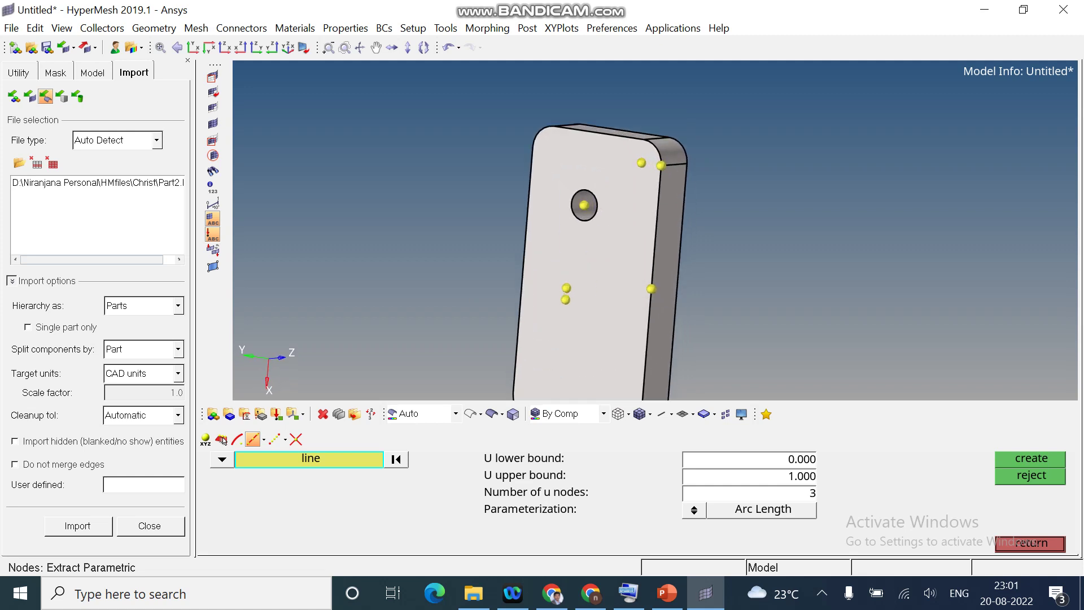
{"action": "key", "text": "Return"}
Extract 3 parametric nodes on each of the front face's remaining straight edges: the other long edge and both short edges
{"action": "left_click_drag", "start_coordinate": [678, 220], "coordinate": [728, 260], "text": "ctrl"}
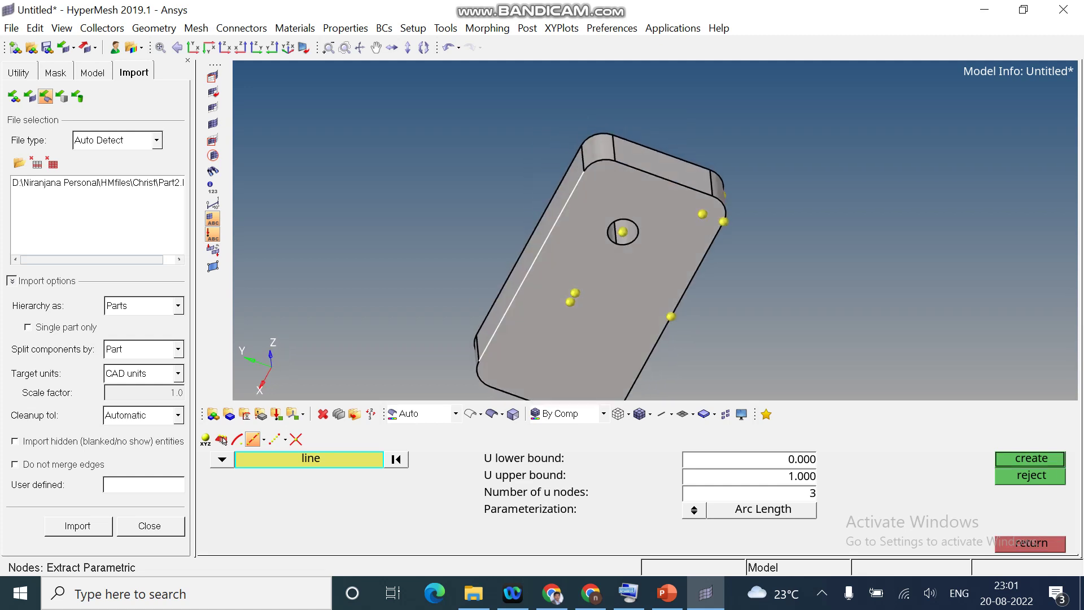
{"action": "middle_click", "coordinate": [531, 266]}
{"action": "left_click", "coordinate": [664, 178]}
{"action": "middle_click", "coordinate": [664, 179]}
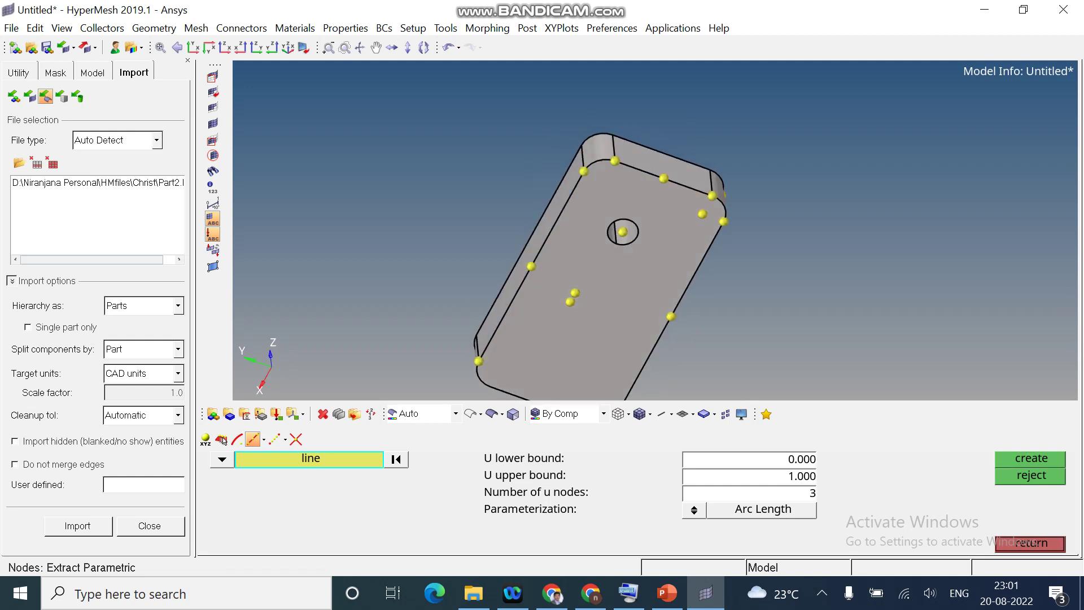
{"action": "scroll", "coordinate": [655, 230], "scroll_direction": "down", "scroll_amount": 2, "text": "ctrl"}
{"action": "right_click_drag", "start_coordinate": [655, 243], "coordinate": [654, 175], "text": "ctrl"}
{"action": "left_click", "coordinate": [571, 285]}
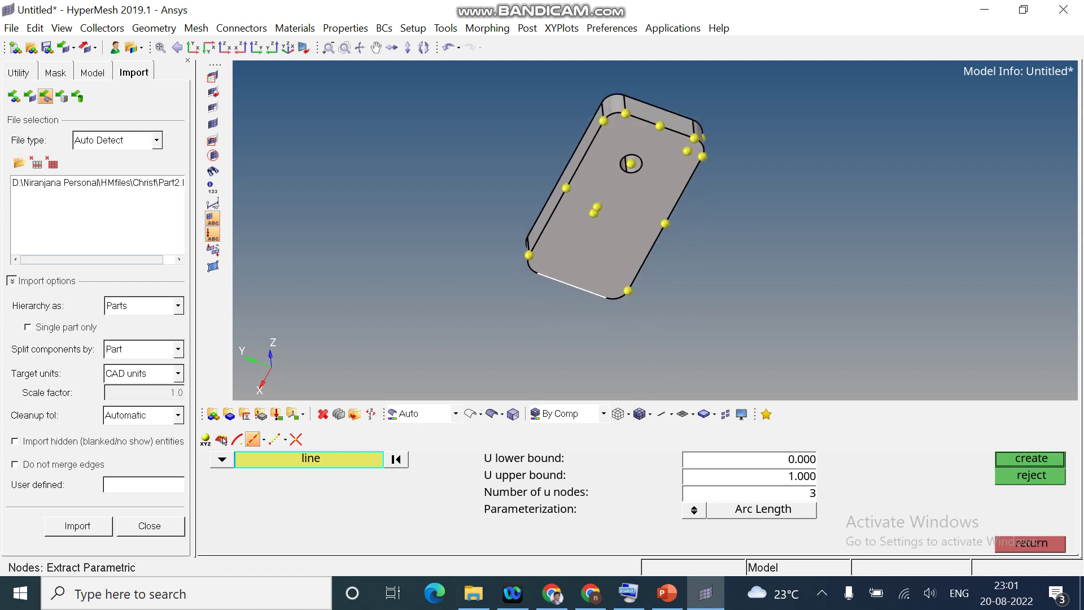
{"action": "middle_click", "coordinate": [570, 286]}
Extract 3 parametric nodes around the hole's circular edge on the front face
{"action": "mouse_move", "coordinate": [572, 280]}
{"action": "left_mouse_down", "text": "ctrl"}
{"action": "mouse_move", "coordinate": [565, 228]}
{"action": "mouse_move", "coordinate": [551, 283]}
{"action": "left_mouse_up", "text": "ctrl"}
{"action": "scroll", "coordinate": [564, 228], "scroll_direction": "up", "scroll_amount": 2, "text": "ctrl"}
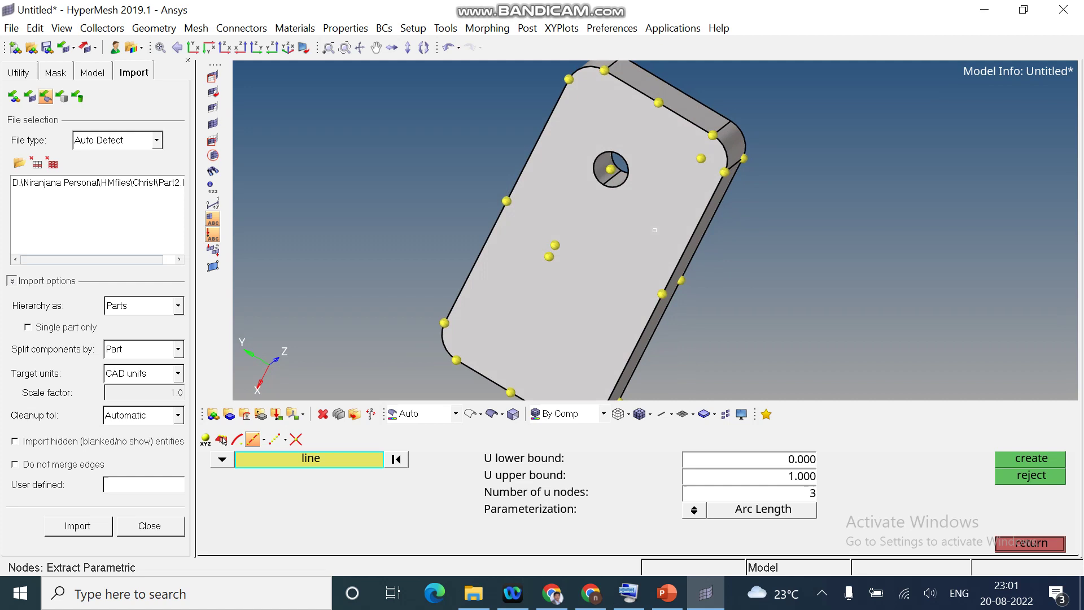
{"action": "scroll", "coordinate": [634, 165], "scroll_direction": "up", "scroll_amount": 3, "text": "ctrl"}
{"action": "left_click", "coordinate": [621, 165]}
{"action": "middle_click", "coordinate": [620, 165]}
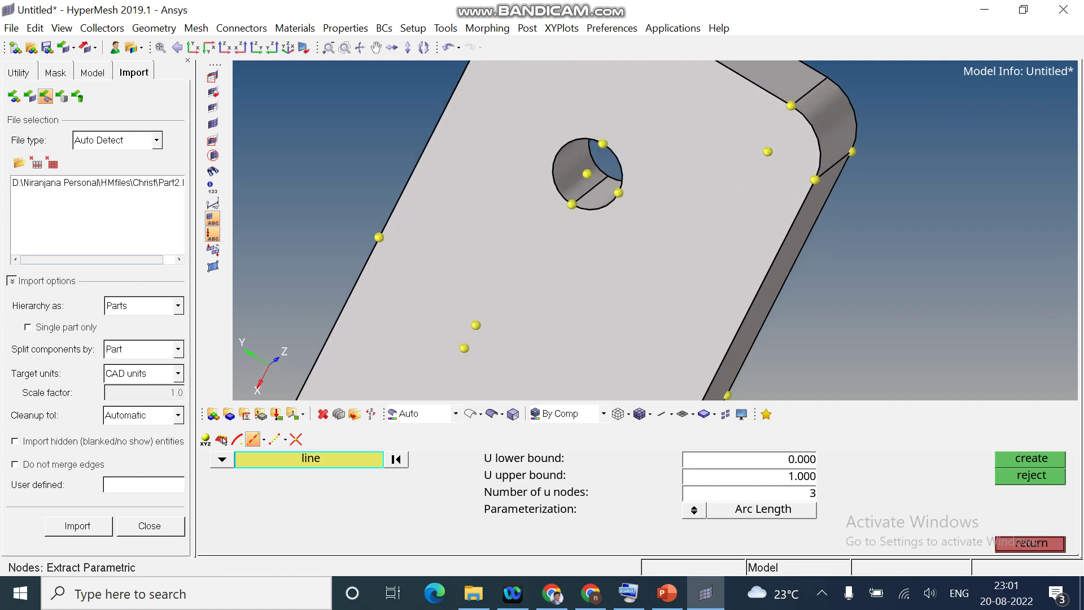
{"action": "scroll", "coordinate": [642, 182], "scroll_direction": "down", "scroll_amount": 3, "text": "ctrl"}
{"action": "left_click_drag", "start_coordinate": [642, 183], "coordinate": [636, 274], "text": "ctrl"}
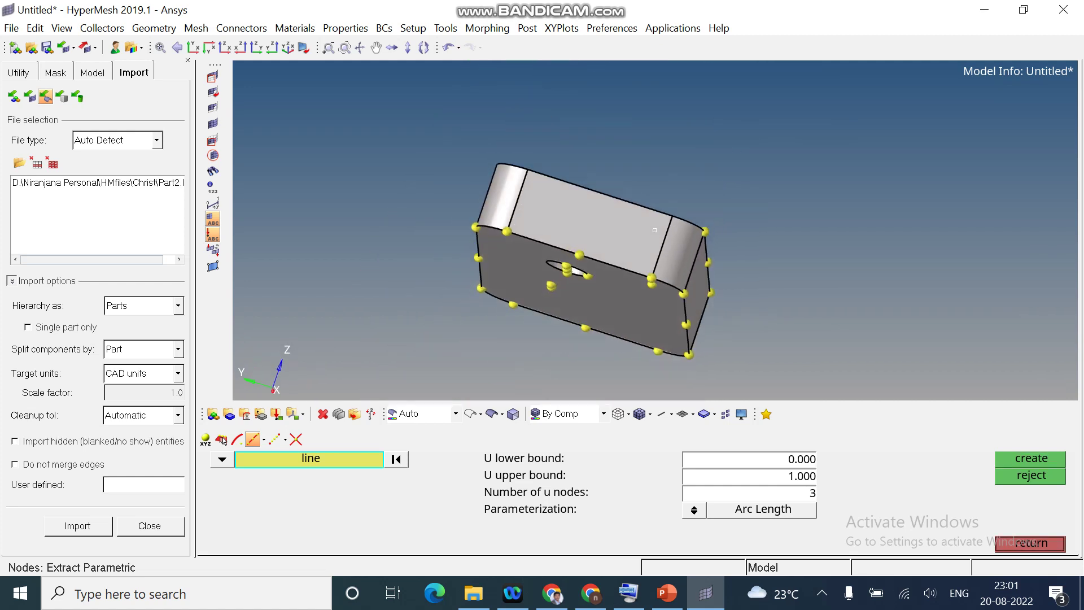
Interpolate 1 node with Linear bias between the middle nodes of the side face's two long edges
{"action": "left_click", "coordinate": [275, 439]}
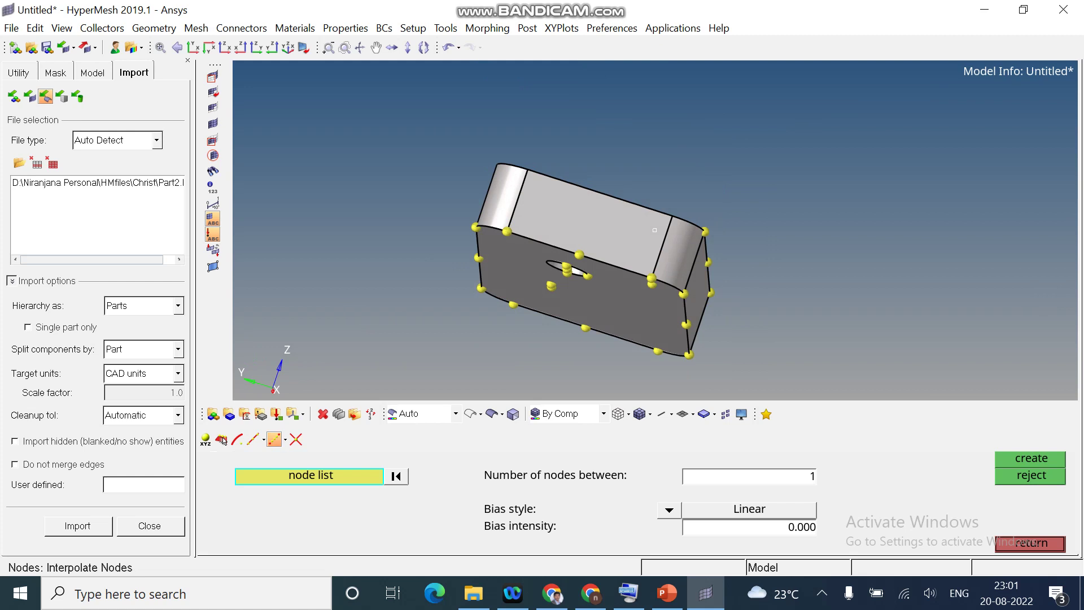
{"action": "left_click_drag", "start_coordinate": [627, 227], "coordinate": [706, 225], "text": "ctrl"}
{"action": "scroll", "coordinate": [705, 225], "scroll_direction": "up", "scroll_amount": 2, "text": "ctrl"}
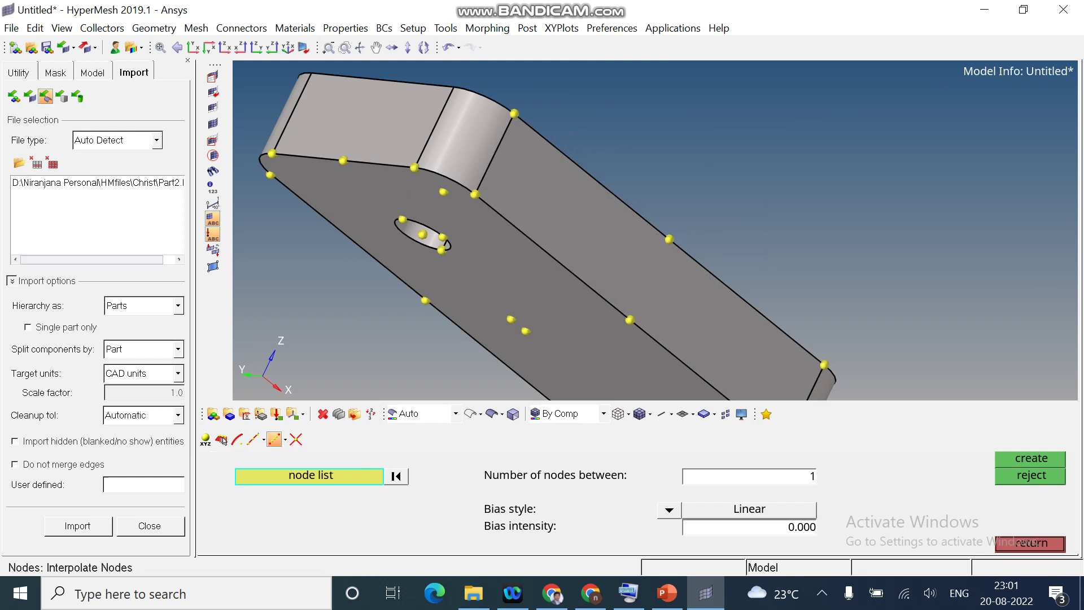
{"action": "left_click", "coordinate": [669, 239]}
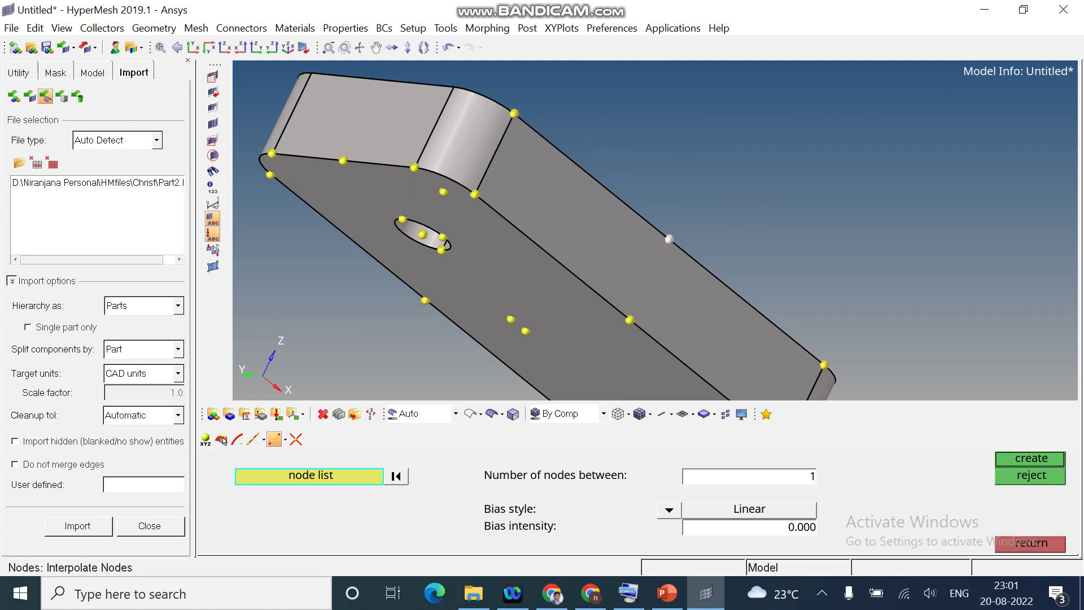
{"action": "left_click", "coordinate": [630, 320]}
{"action": "left_click", "coordinate": [1031, 459]}
{"action": "scroll", "coordinate": [652, 267], "scroll_direction": "up", "scroll_amount": 3, "text": "ctrl"}
{"action": "scroll", "coordinate": [657, 266], "scroll_direction": "down", "scroll_amount": 4, "text": "ctrl"}
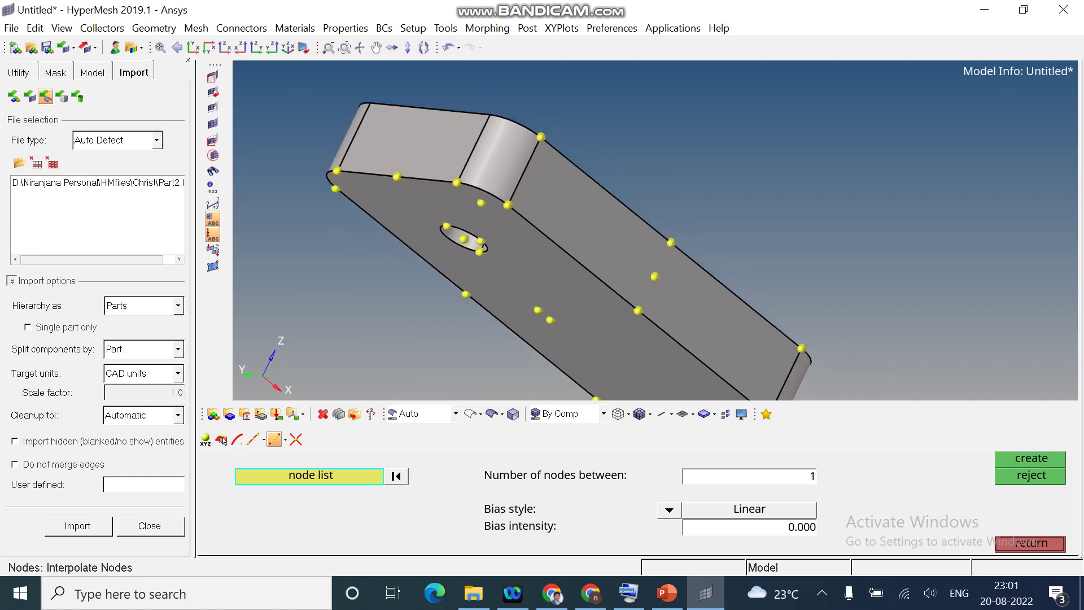
Interpolate 1 node between the two end nodes of the side face's short edge at the rounded corner near the hole
{"action": "right_click_drag", "start_coordinate": [658, 266], "coordinate": [600, 255], "text": "ctrl"}
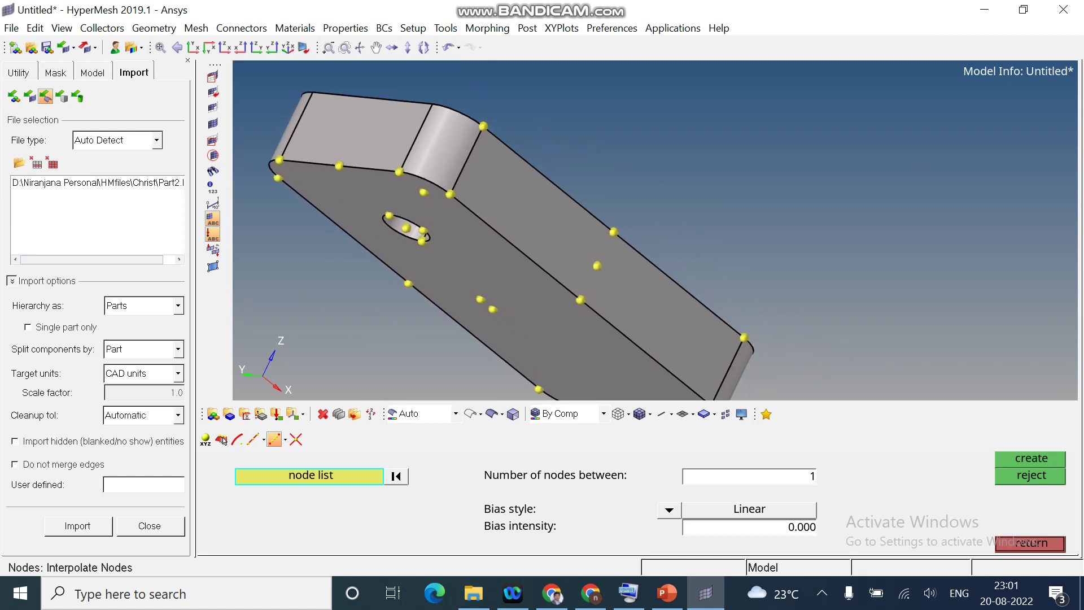
{"action": "left_click", "coordinate": [483, 126]}
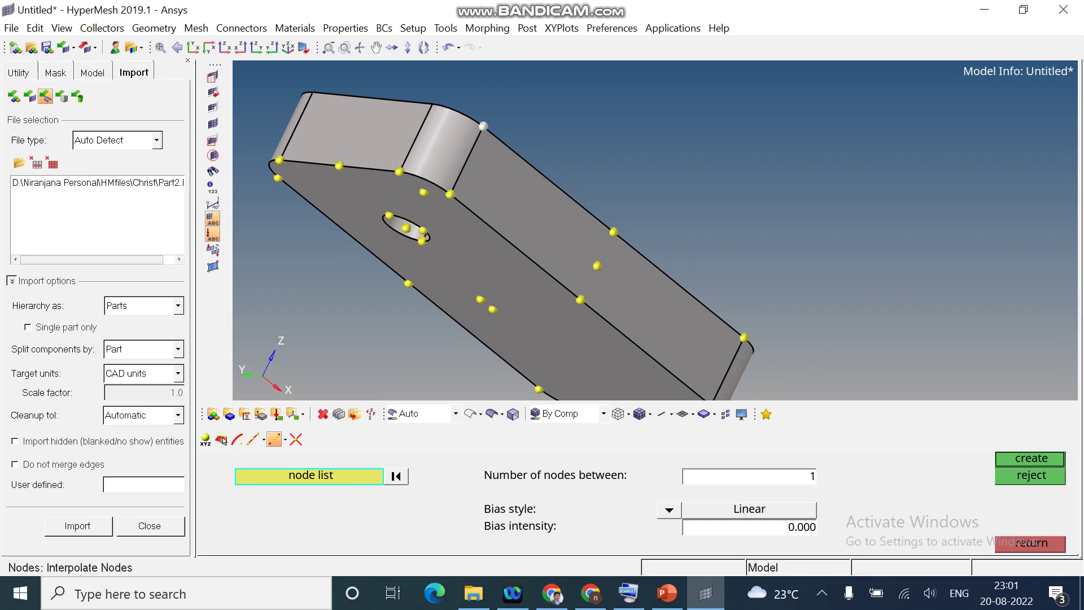
{"action": "left_click", "coordinate": [450, 194]}
{"action": "middle_click", "coordinate": [450, 194]}
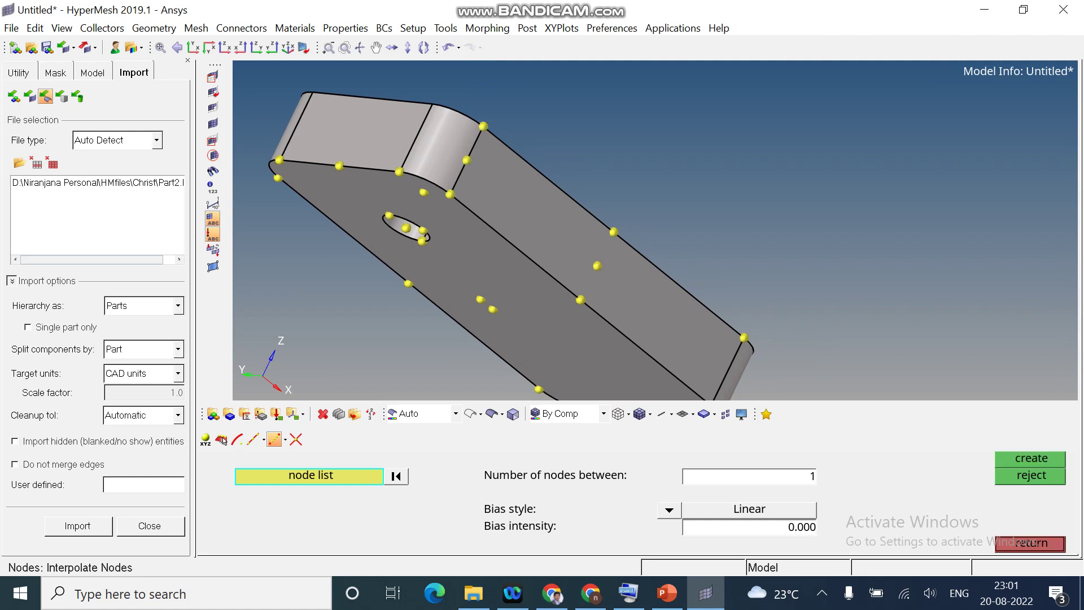
{"action": "scroll", "coordinate": [453, 153], "scroll_direction": "up", "scroll_amount": 3, "text": "ctrl"}
{"action": "scroll", "coordinate": [523, 181], "scroll_direction": "down", "scroll_amount": 2, "text": "ctrl"}
{"action": "scroll", "coordinate": [506, 167], "scroll_direction": "down", "scroll_amount": 1, "text": "ctrl"}
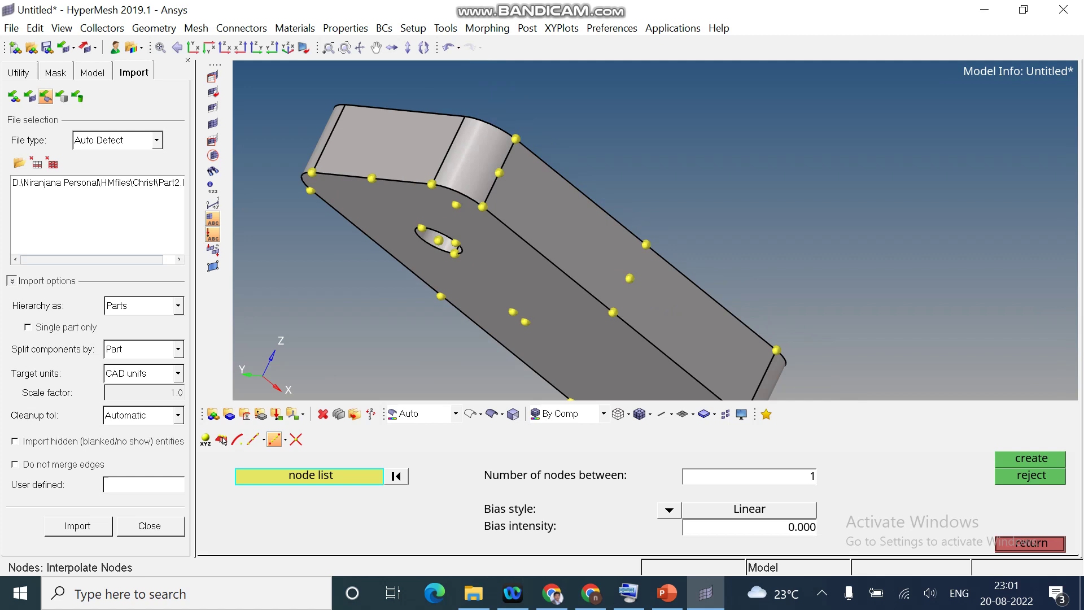
{"action": "left_click_drag", "start_coordinate": [506, 166], "coordinate": [513, 299], "text": "ctrl"}
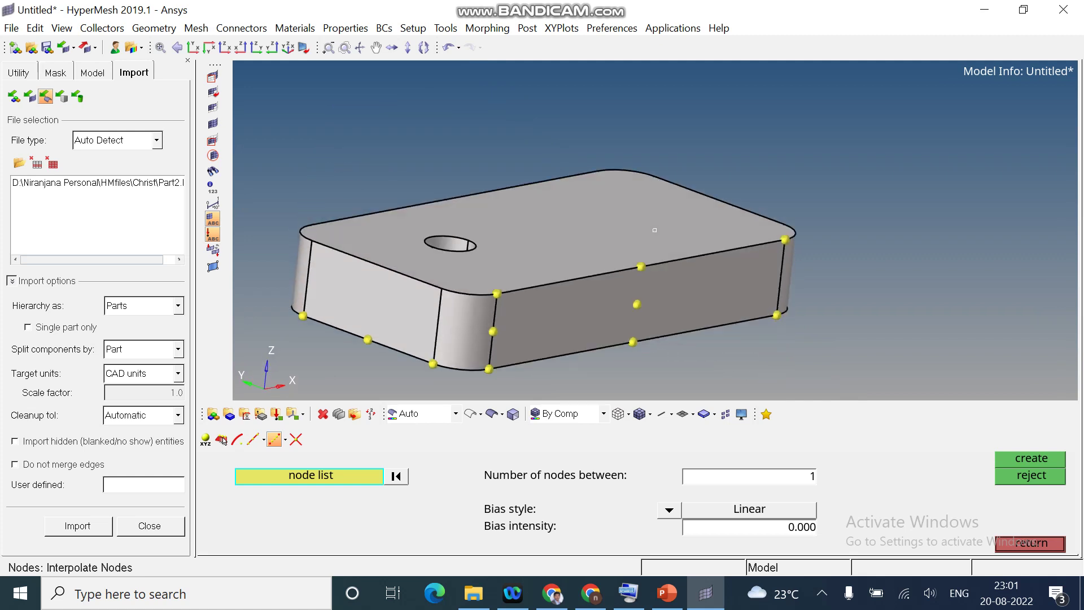
Create a node at the intersection of the back face's short edge near the hole and the adjoining thickness edge at its far corner
{"action": "left_click", "coordinate": [296, 439]}
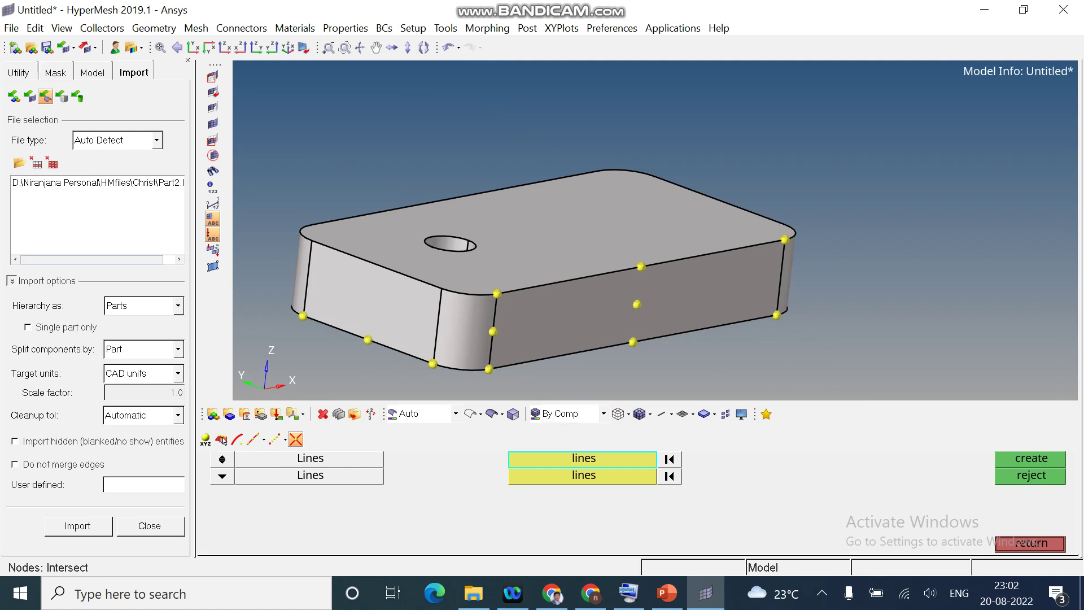
{"action": "left_click", "coordinate": [377, 265]}
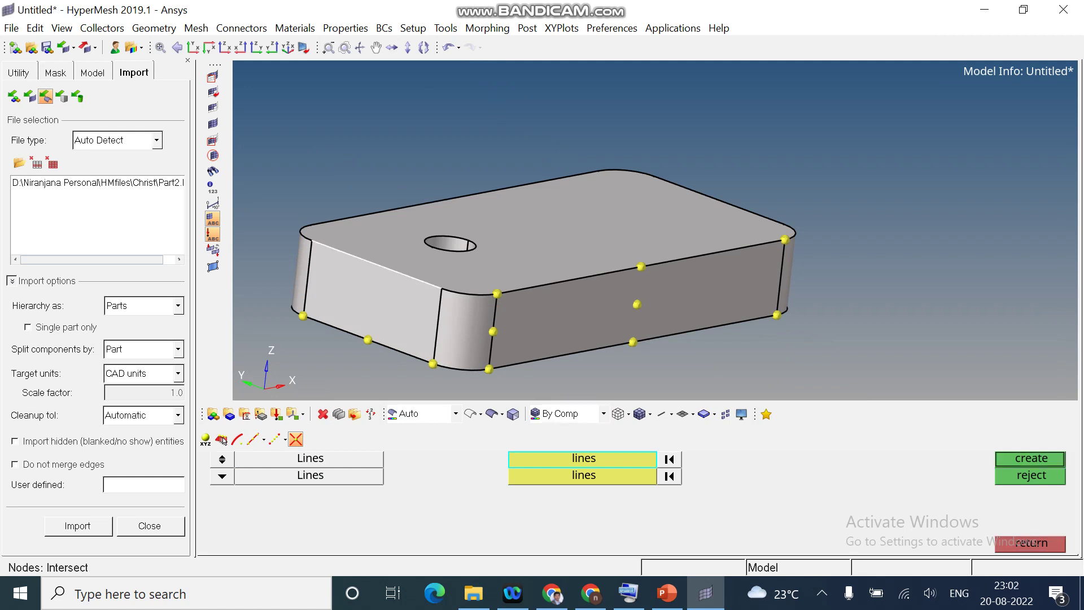
{"action": "left_click", "coordinate": [670, 476]}
{"action": "left_click", "coordinate": [308, 277]}
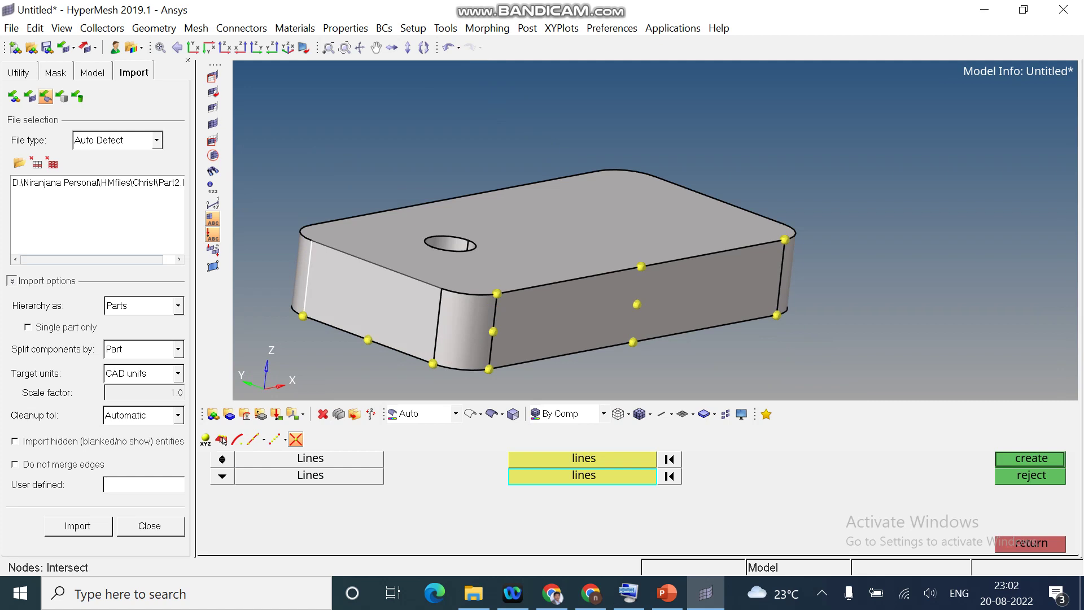
{"action": "middle_click", "coordinate": [305, 268]}
{"action": "scroll", "coordinate": [296, 237], "scroll_direction": "up", "scroll_amount": 3}
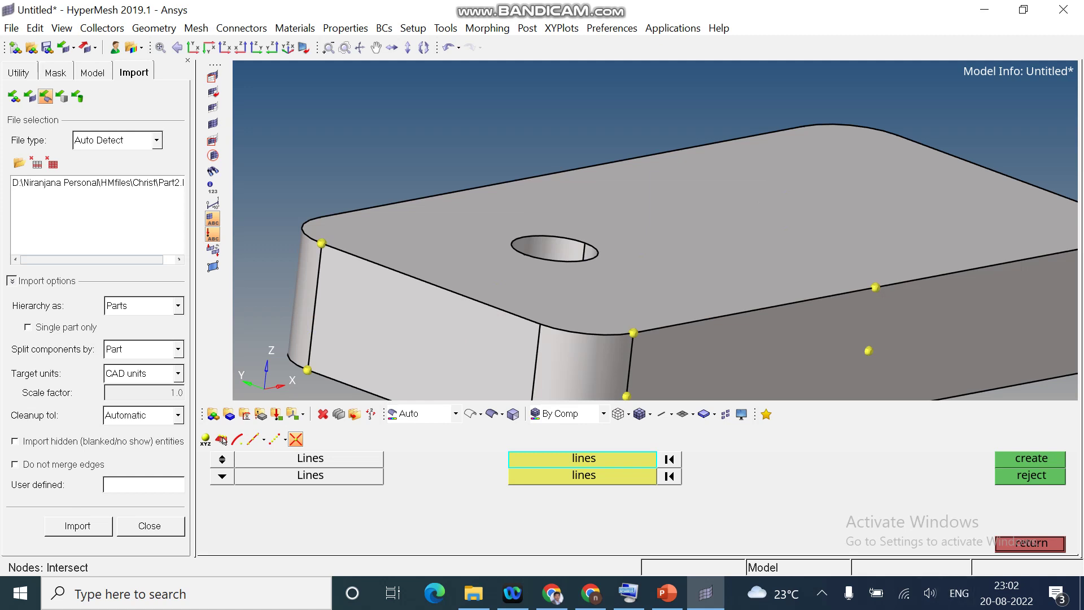
{"action": "left_click", "coordinate": [1031, 544]}
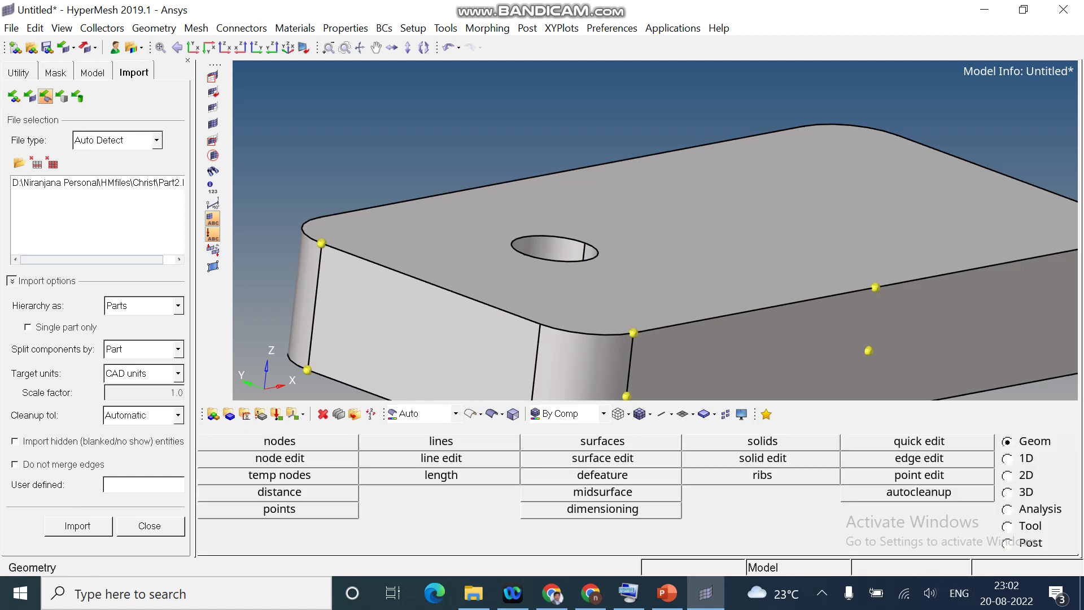
Create a Linear Nodes line across the hole between two opposite nodes on its front circular edge
{"action": "left_click", "coordinate": [437, 442]}
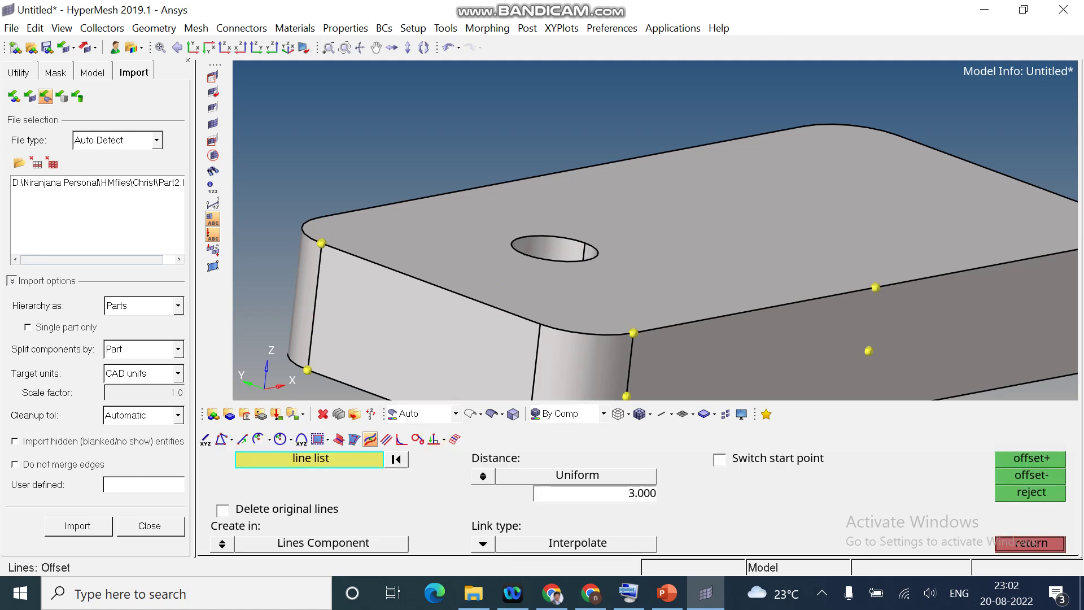
{"action": "left_click_drag", "start_coordinate": [700, 153], "coordinate": [619, 218], "text": "ctrl"}
{"action": "scroll", "coordinate": [620, 218], "scroll_direction": "down", "scroll_amount": 3, "text": "ctrl"}
{"action": "right_click_drag", "start_coordinate": [620, 218], "coordinate": [554, 312], "text": "ctrl"}
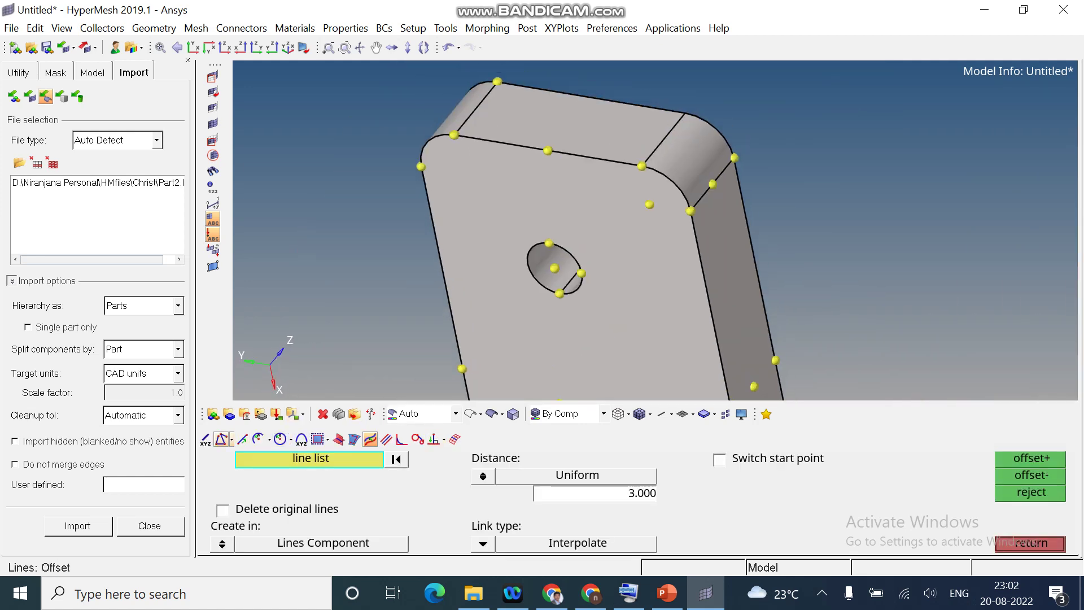
{"action": "left_click", "coordinate": [221, 439]}
{"action": "scroll", "coordinate": [551, 242], "scroll_direction": "up", "scroll_amount": 3}
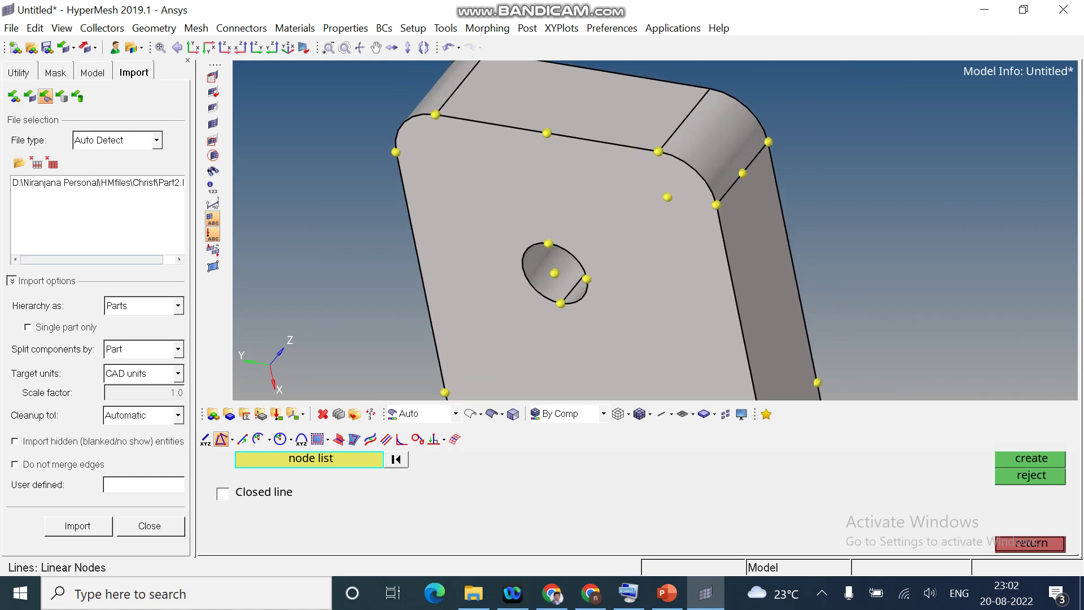
{"action": "left_click", "coordinate": [547, 243]}
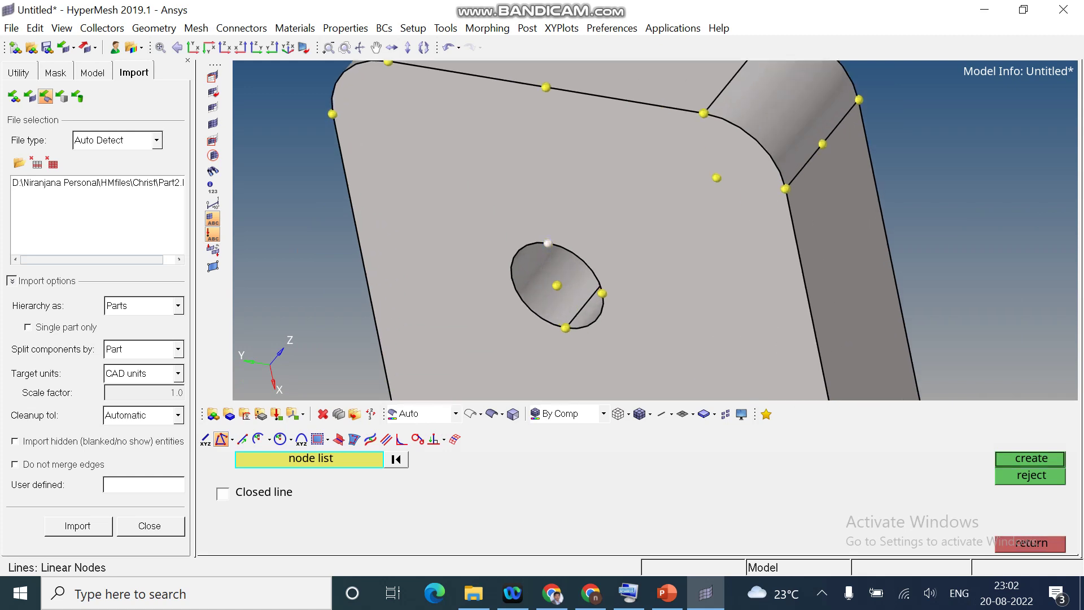
{"action": "left_click", "coordinate": [565, 327]}
{"action": "middle_click", "coordinate": [565, 327]}
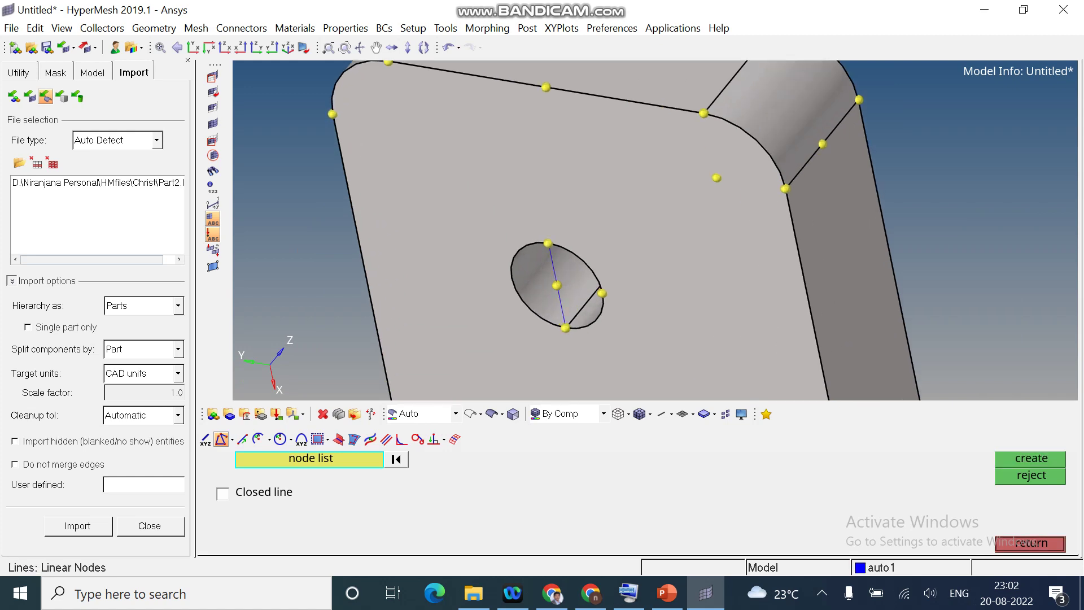
{"action": "scroll", "coordinate": [539, 271], "scroll_direction": "up", "scroll_amount": 3, "text": "ctrl"}
{"action": "scroll", "coordinate": [582, 268], "scroll_direction": "down", "scroll_amount": 4, "text": "ctrl"}
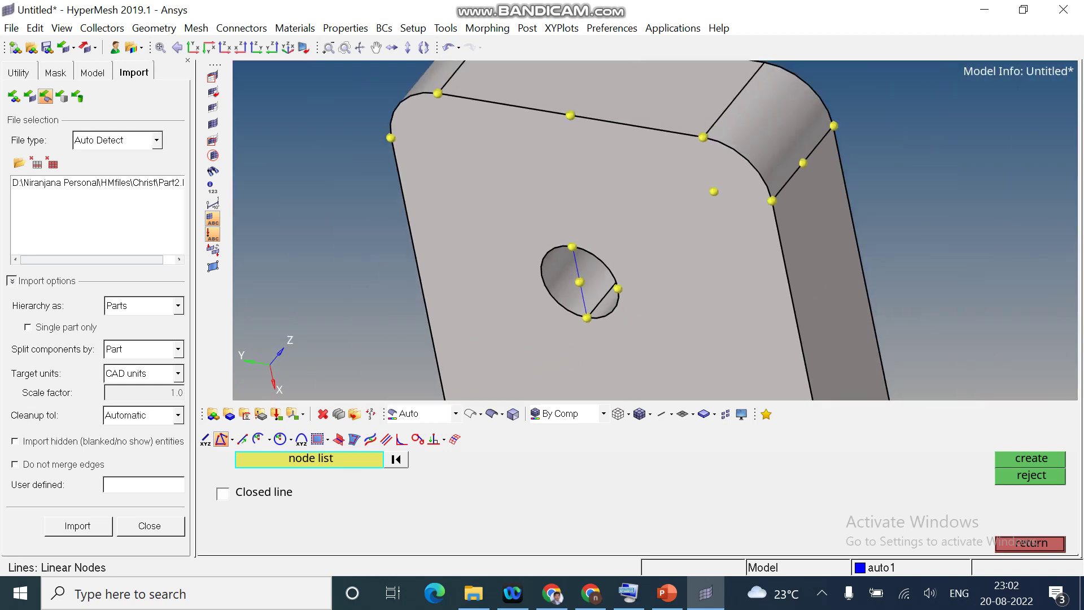
Create a line with Drag along Vector from the diameter line's end node on the hole edge, using the z-axis and a distance of 10
{"action": "left_click_drag", "start_coordinate": [592, 264], "coordinate": [602, 168], "text": "ctrl"}
{"action": "right_click_drag", "start_coordinate": [602, 169], "coordinate": [497, 219], "text": "ctrl"}
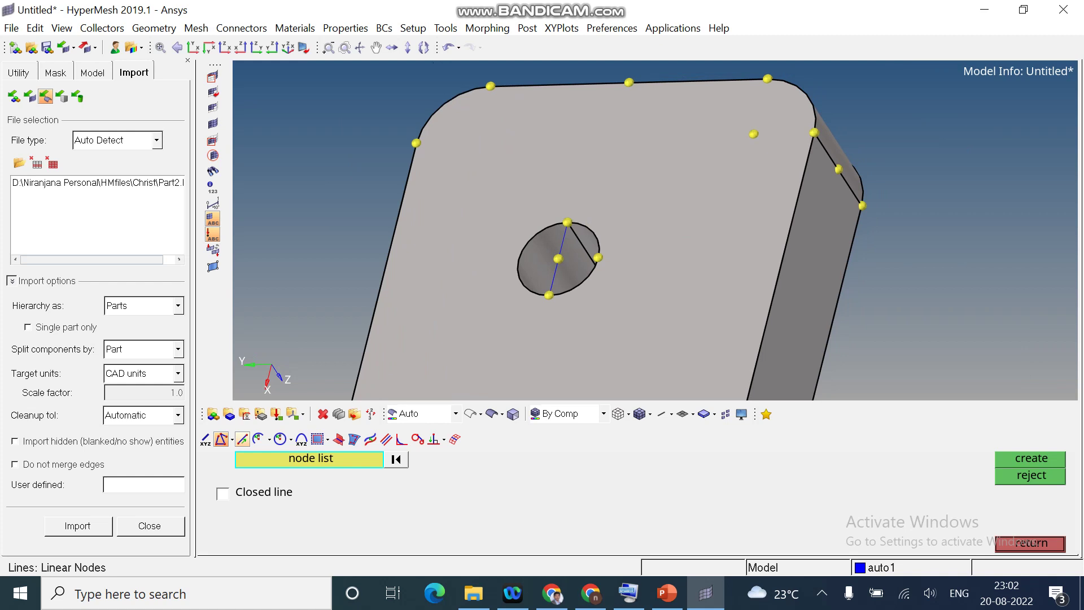
{"action": "left_click", "coordinate": [242, 439]}
{"action": "scroll", "coordinate": [565, 301], "scroll_direction": "down", "scroll_amount": 3}
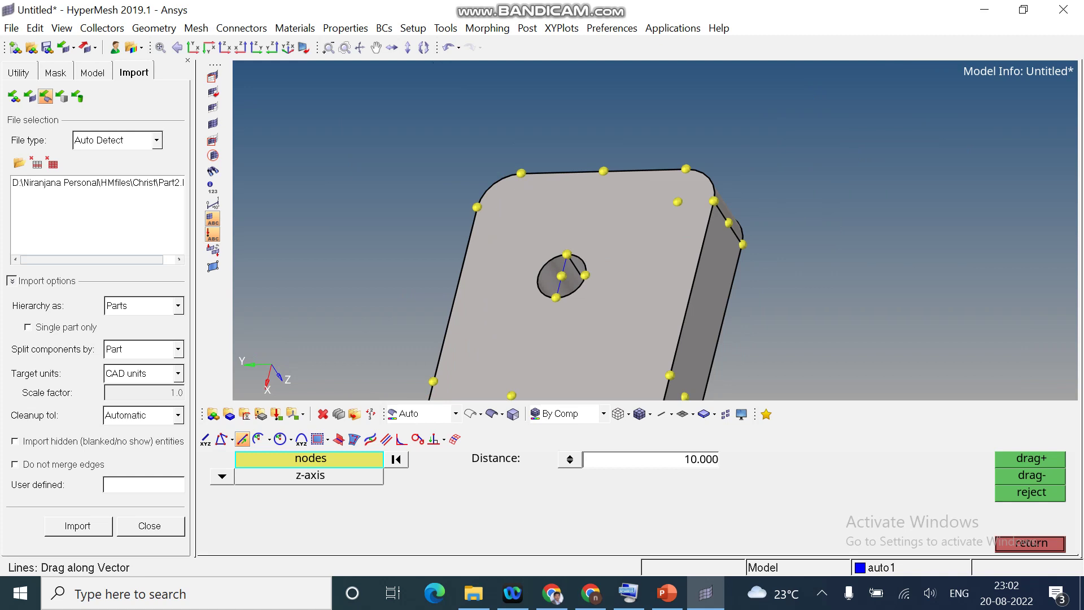
{"action": "scroll", "coordinate": [567, 254], "scroll_direction": "up", "scroll_amount": 3}
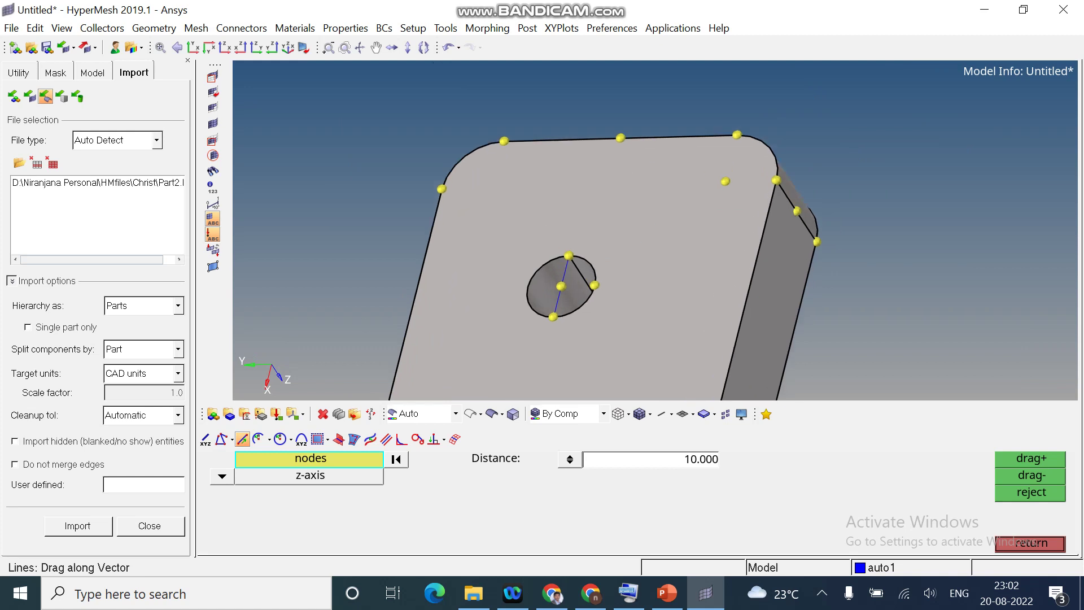
{"action": "left_click", "coordinate": [569, 255]}
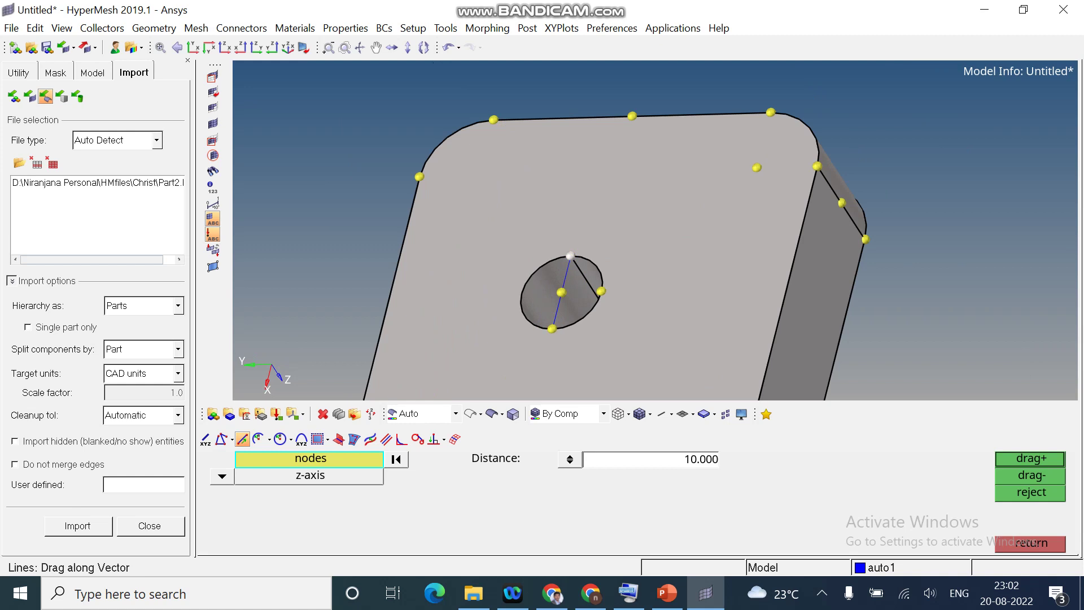
{"action": "left_click", "coordinate": [1030, 459]}
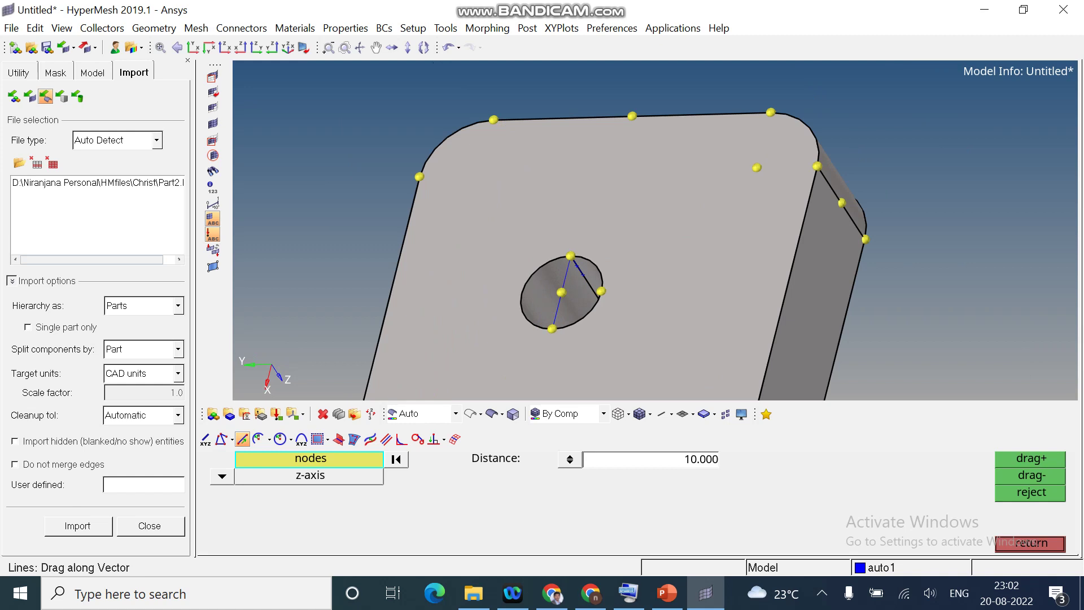
{"action": "scroll", "coordinate": [579, 254], "scroll_direction": "up", "scroll_amount": 4}
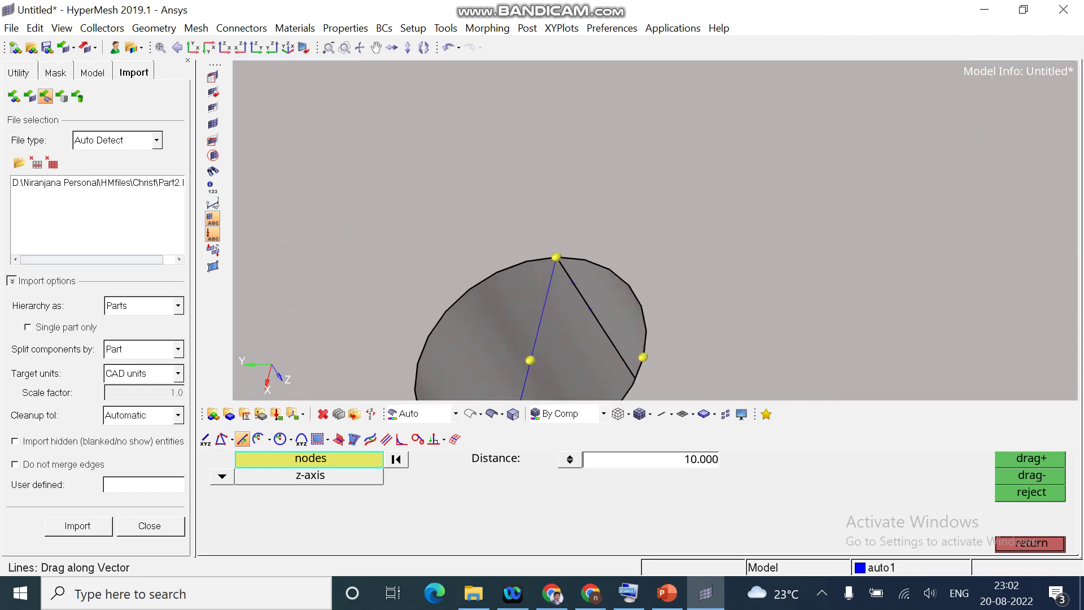
{"action": "scroll", "coordinate": [724, 269], "scroll_direction": "down", "scroll_amount": 3}
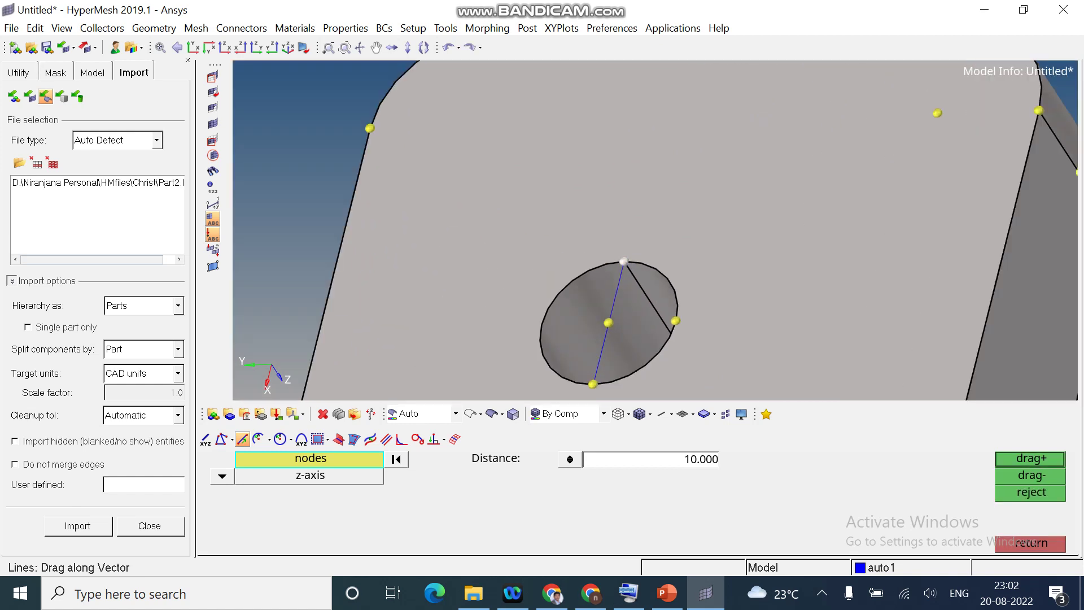
{"action": "middle_click", "coordinate": [623, 261]}
{"action": "left_click_drag", "start_coordinate": [624, 262], "coordinate": [599, 284], "text": "ctrl"}
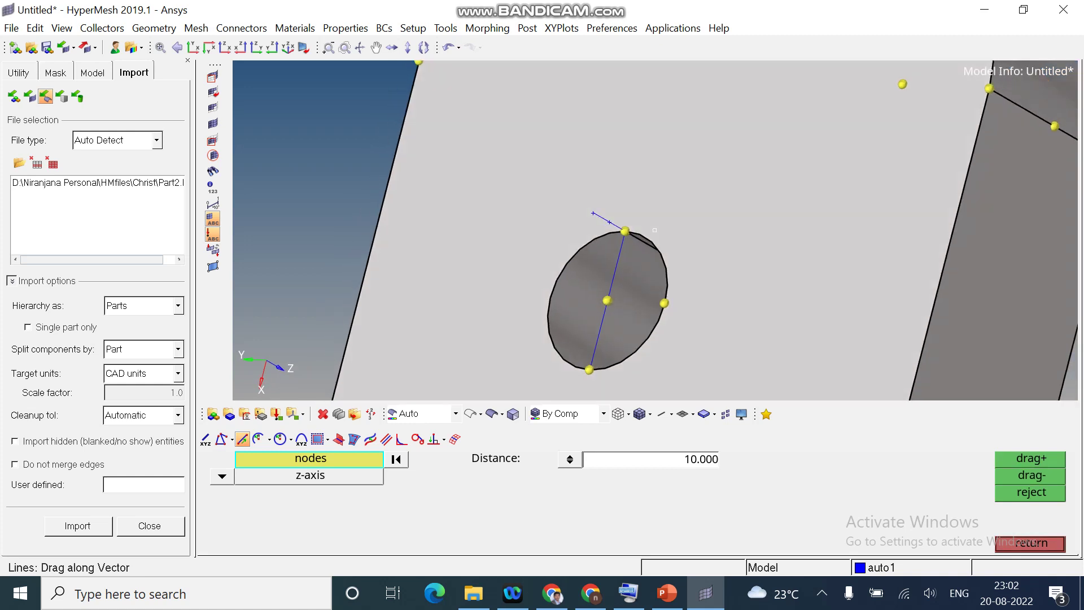
Create a second Drag along Vector line from the same hole-edge node, using the y-axis and a distance of 10
{"action": "left_click", "coordinate": [222, 476]}
{"action": "left_click", "coordinate": [261, 501]}
{"action": "left_click", "coordinate": [625, 231]}
{"action": "left_click", "coordinate": [1030, 459]}
Create a 360-degree Arc Center and Radius line with radius 20 about the z-axis, centred on the hole's centre node
{"action": "scroll", "coordinate": [602, 209], "scroll_direction": "up", "scroll_amount": 2}
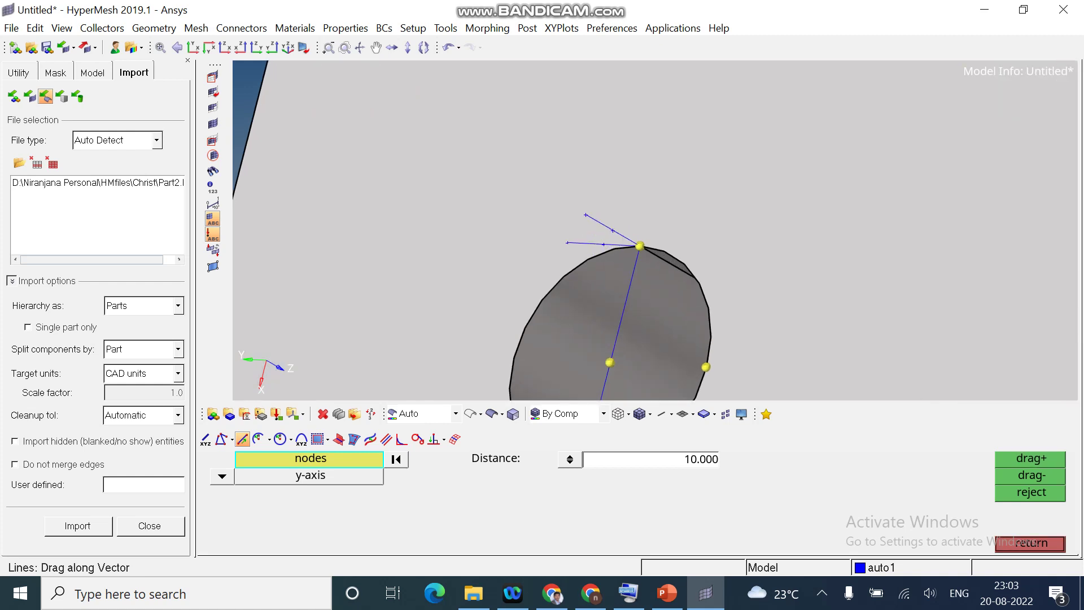
{"action": "scroll", "coordinate": [614, 237], "scroll_direction": "down", "scroll_amount": 4, "text": "ctrl"}
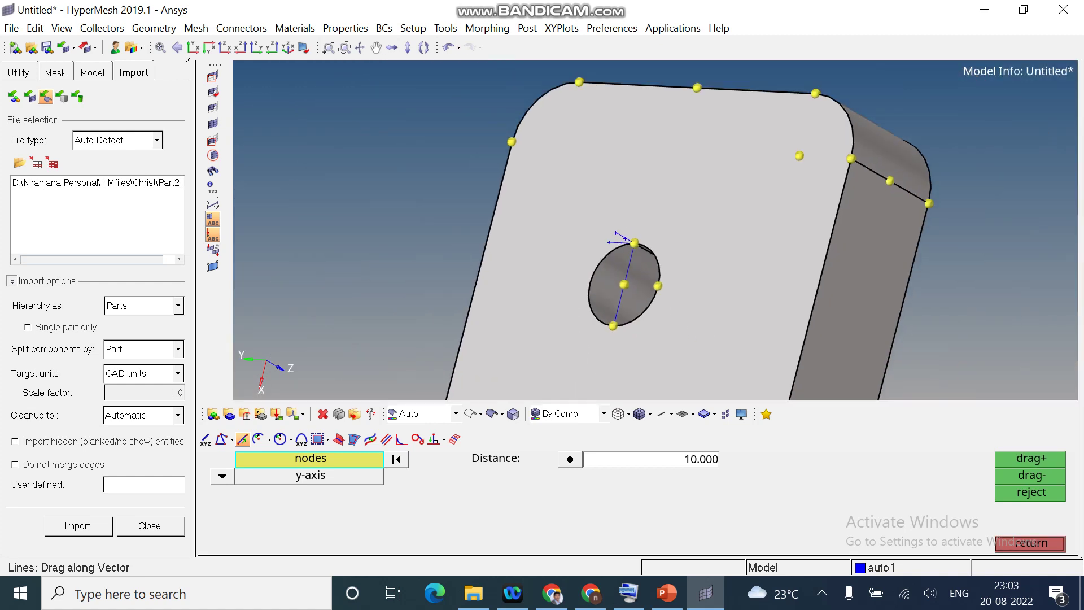
{"action": "left_click_drag", "start_coordinate": [627, 240], "coordinate": [633, 175], "text": "ctrl"}
{"action": "right_click_drag", "start_coordinate": [633, 175], "coordinate": [696, 87], "text": "ctrl"}
{"action": "scroll", "coordinate": [655, 265], "scroll_direction": "up", "scroll_amount": 4}
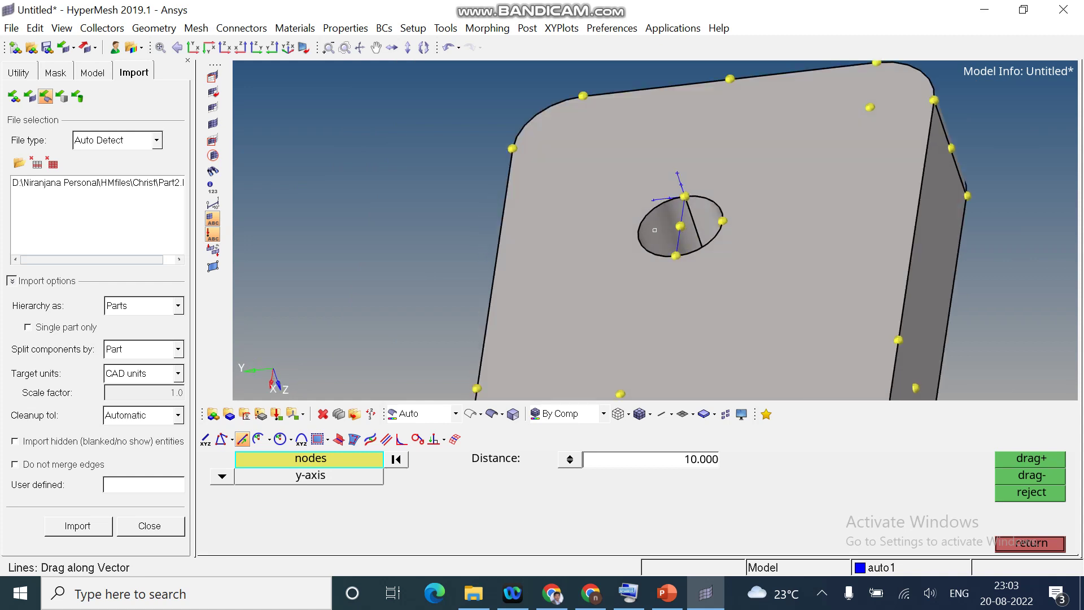
{"action": "right_click_drag", "start_coordinate": [654, 230], "coordinate": [625, 260], "text": "ctrl"}
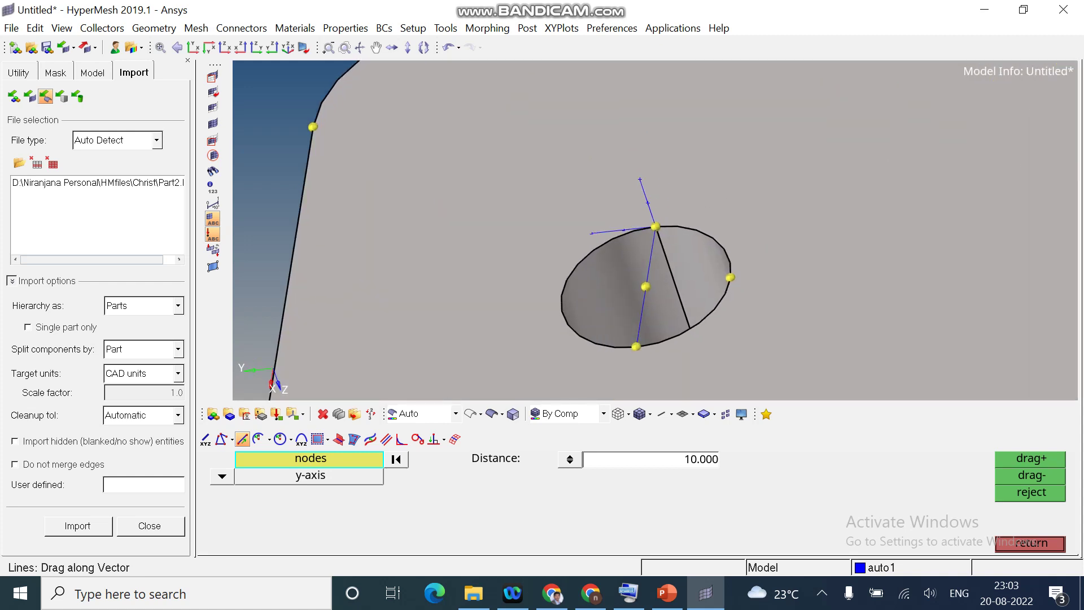
{"action": "scroll", "coordinate": [655, 291], "scroll_direction": "down", "scroll_amount": 1}
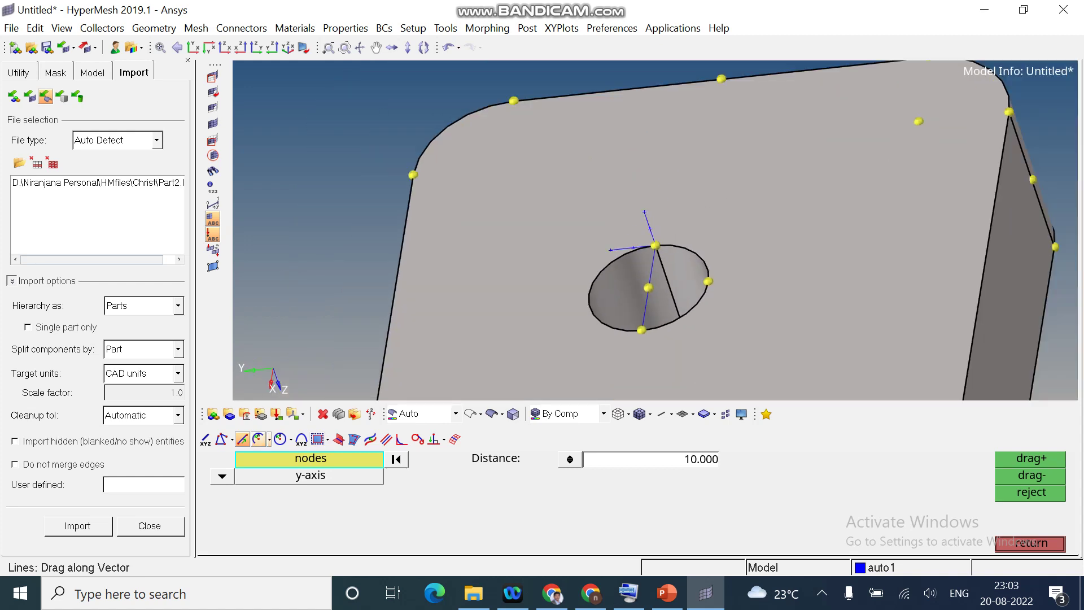
{"action": "left_click", "coordinate": [258, 440]}
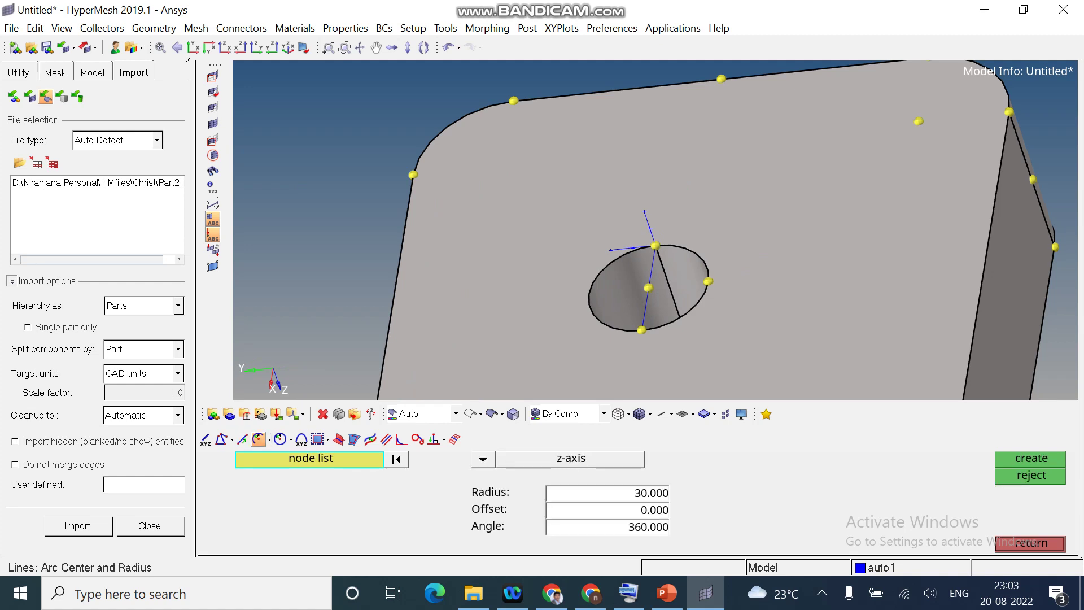
{"action": "left_click", "coordinate": [667, 494]}
{"action": "type", "text": "20"}
{"action": "left_click", "coordinate": [648, 527]}
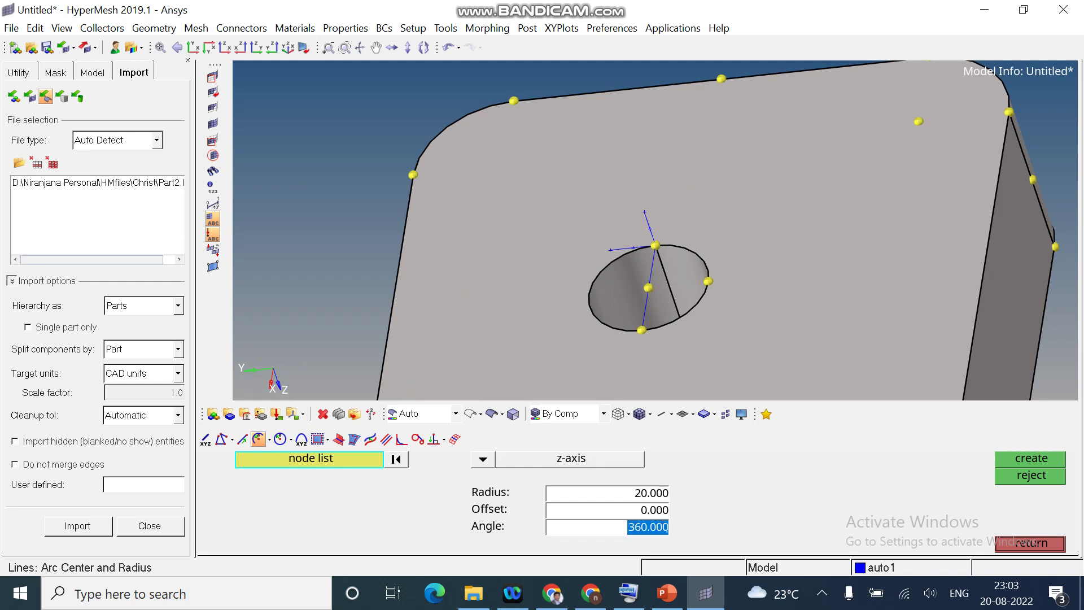
{"action": "mouse_move", "coordinate": [683, 271]}
{"action": "left_mouse_down", "text": "ctrl"}
{"action": "mouse_move", "coordinate": [621, 268]}
{"action": "mouse_move", "coordinate": [685, 263]}
{"action": "left_mouse_up", "text": "ctrl"}
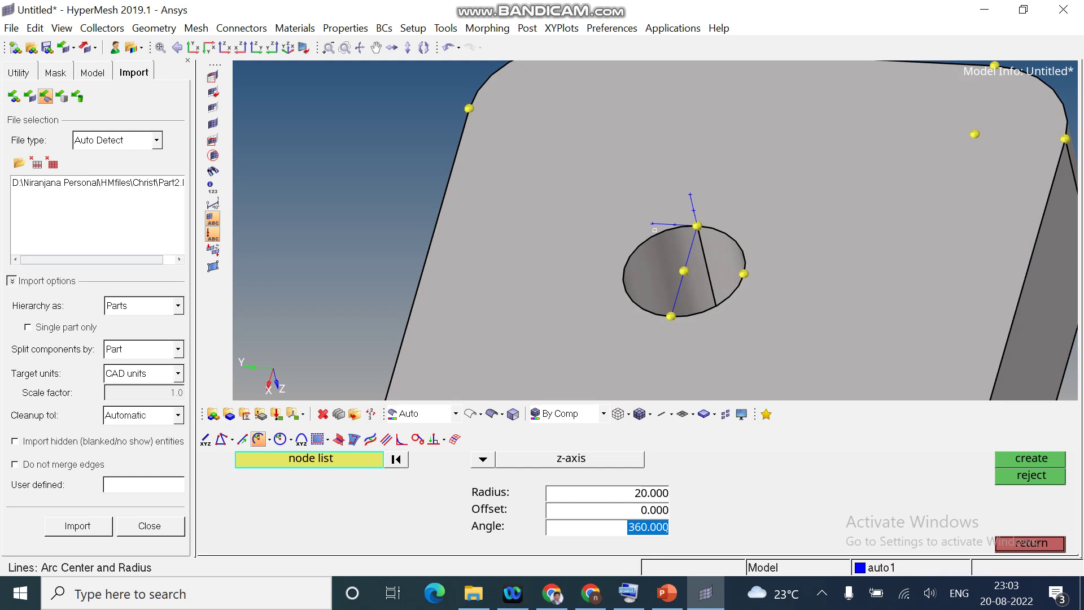
{"action": "left_click", "coordinate": [396, 460]}
{"action": "left_click", "coordinate": [684, 271]}
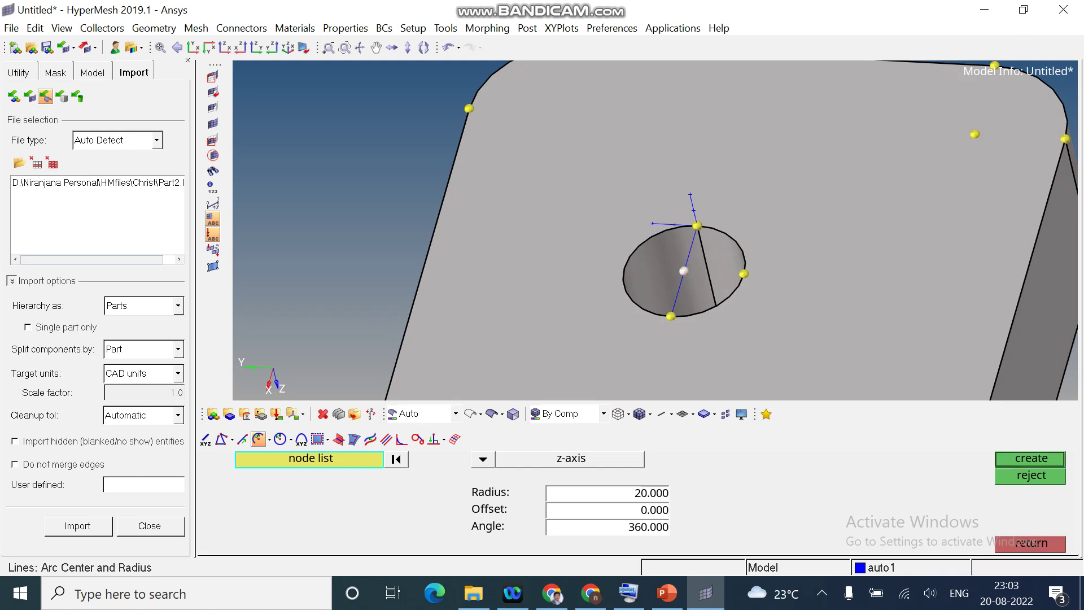
{"action": "left_click", "coordinate": [1031, 458]}
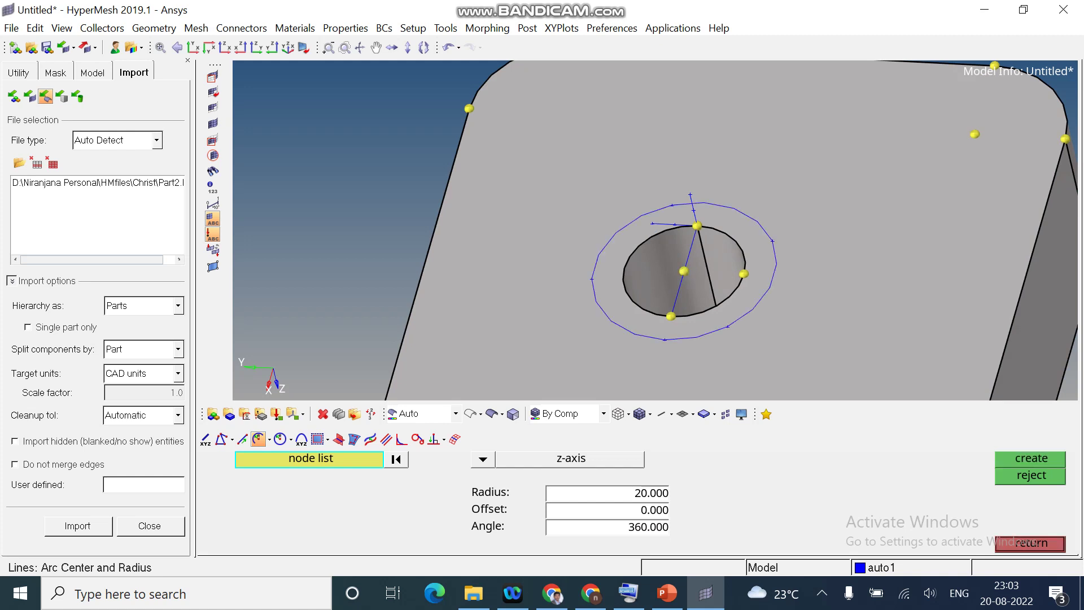
Create a Circle Center and Radius line with radius 30 about the z-axis, centred on the hole's centre node
{"action": "scroll", "coordinate": [654, 201], "scroll_direction": "up", "scroll_amount": 3, "text": "ctrl"}
{"action": "scroll", "coordinate": [654, 201], "scroll_direction": "down", "scroll_amount": 1, "text": "ctrl"}
{"action": "right_click_drag", "start_coordinate": [654, 201], "coordinate": [588, 146], "text": "ctrl"}
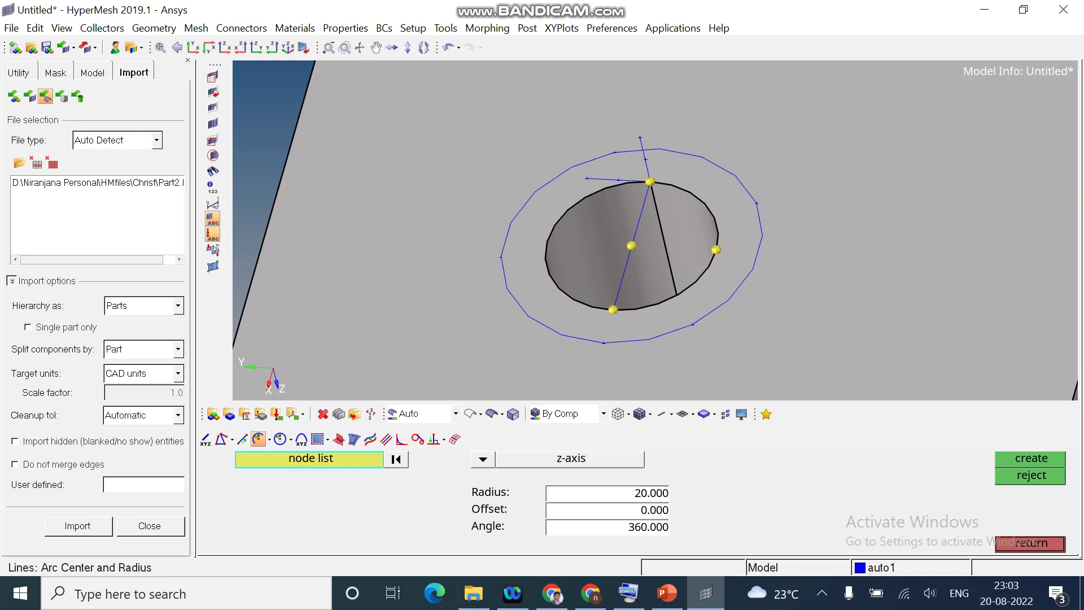
{"action": "left_click", "coordinate": [280, 439]}
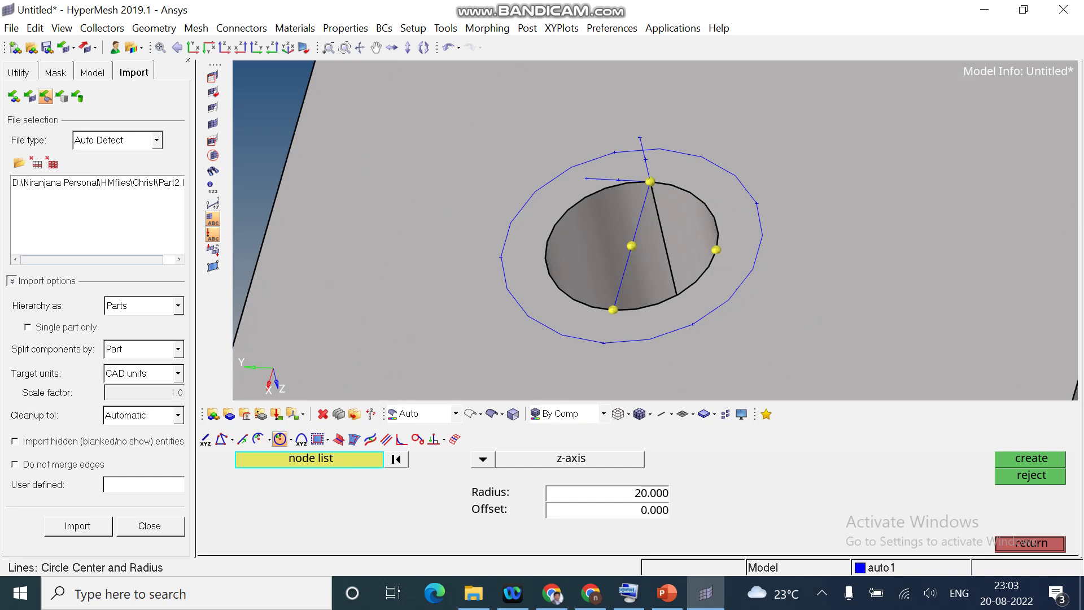
{"action": "left_click", "coordinate": [615, 493]}
{"action": "type", "text": "30"}
{"action": "key", "text": "Return"}
{"action": "left_click", "coordinate": [631, 246]}
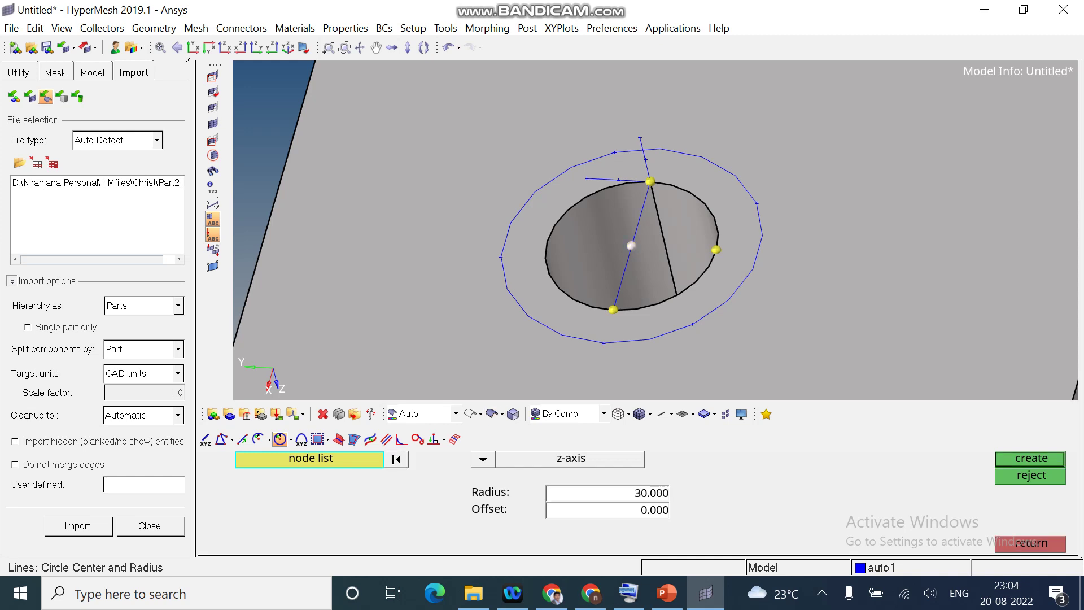
{"action": "left_click", "coordinate": [1030, 458]}
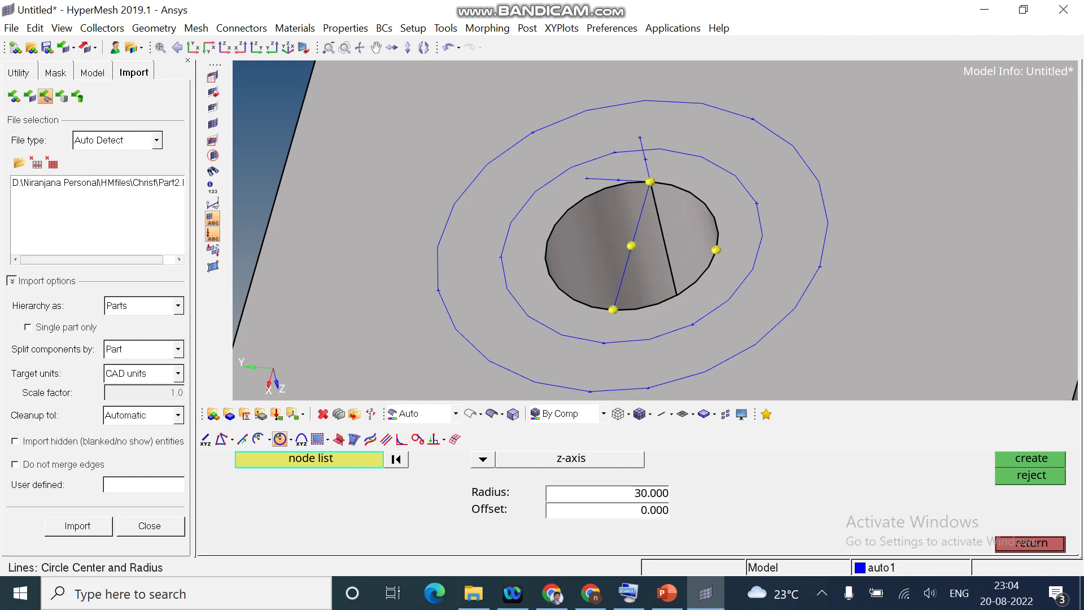
Offset the hole's front circular edge outward by a uniform distance of 5, keeping the original line
{"action": "scroll", "coordinate": [804, 213], "scroll_direction": "down", "scroll_amount": 3, "text": "ctrl"}
{"action": "right_click_drag", "start_coordinate": [804, 213], "coordinate": [759, 232], "text": "ctrl"}
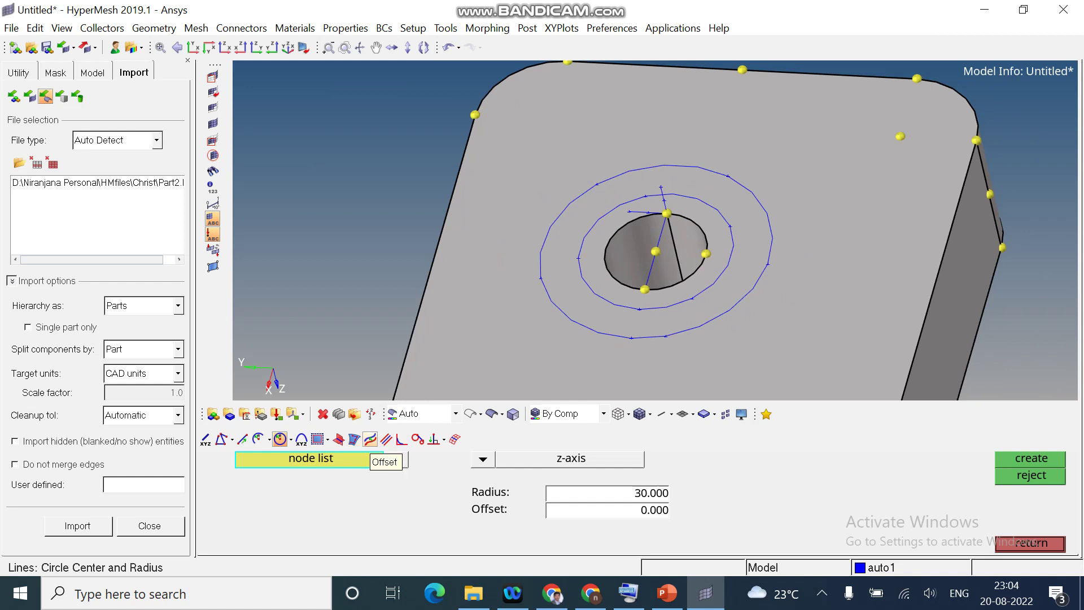
{"action": "left_click", "coordinate": [370, 438]}
{"action": "scroll", "coordinate": [665, 208], "scroll_direction": "up", "scroll_amount": 3}
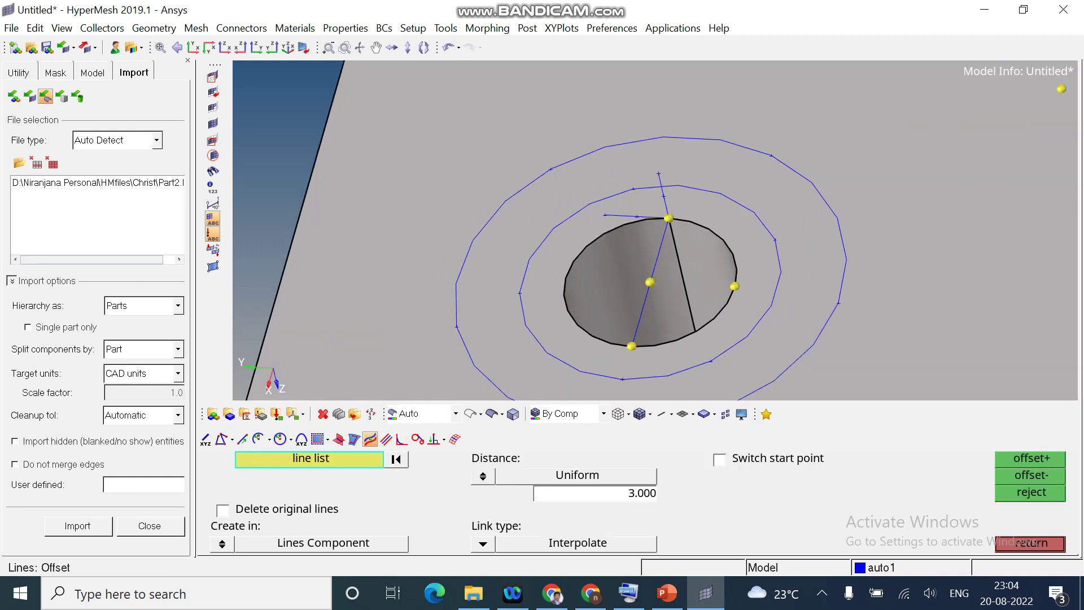
{"action": "scroll", "coordinate": [712, 232], "scroll_direction": "up", "scroll_amount": 1}
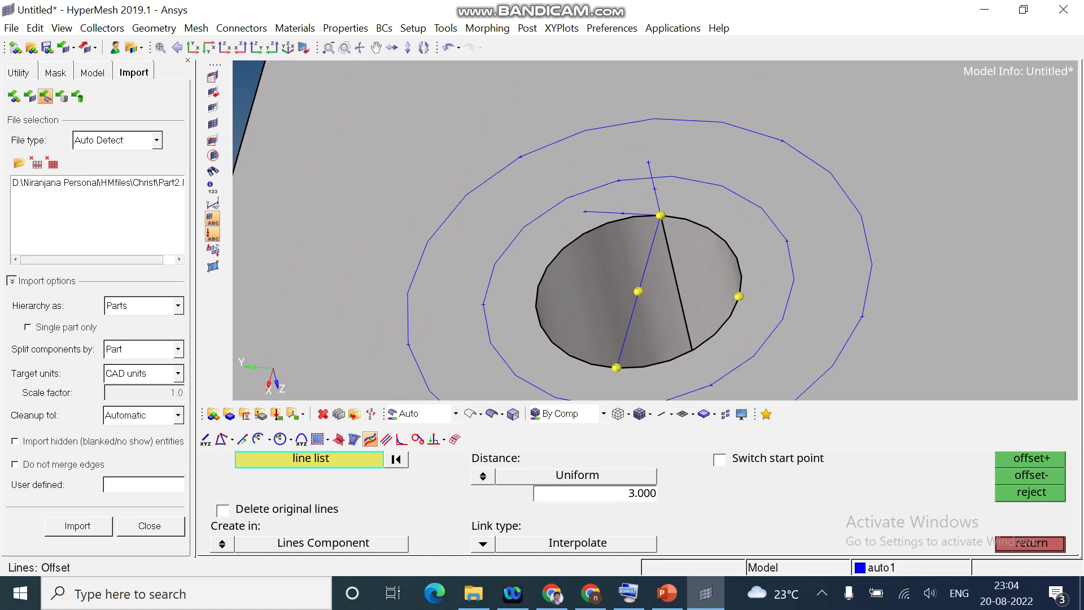
{"action": "left_click", "coordinate": [725, 241]}
{"action": "left_click", "coordinate": [547, 267]}
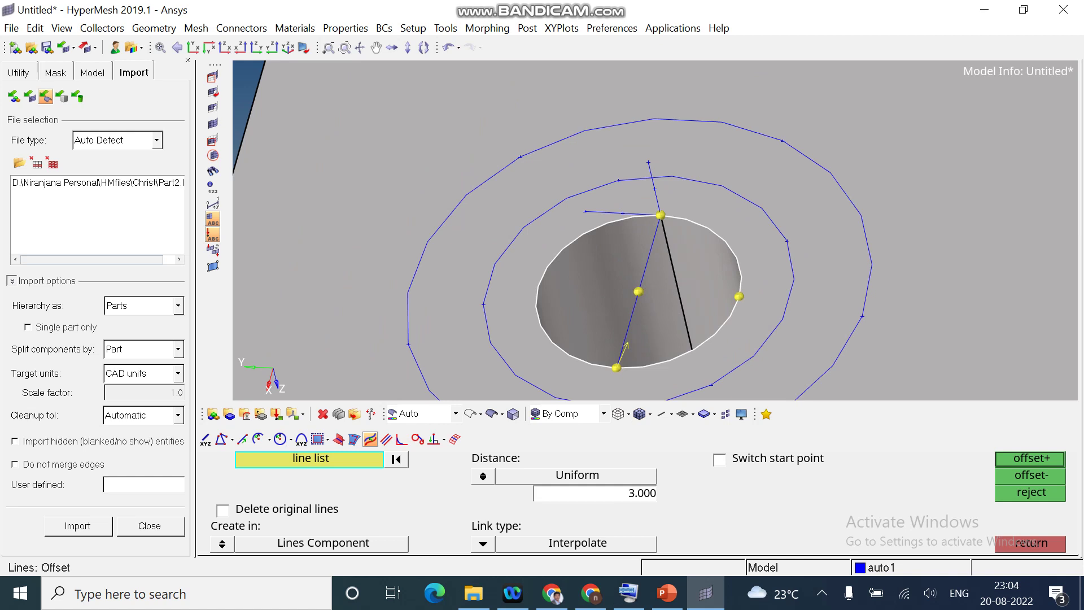
{"action": "left_click", "coordinate": [631, 493]}
{"action": "type", "text": "5"}
{"action": "key", "text": "Return"}
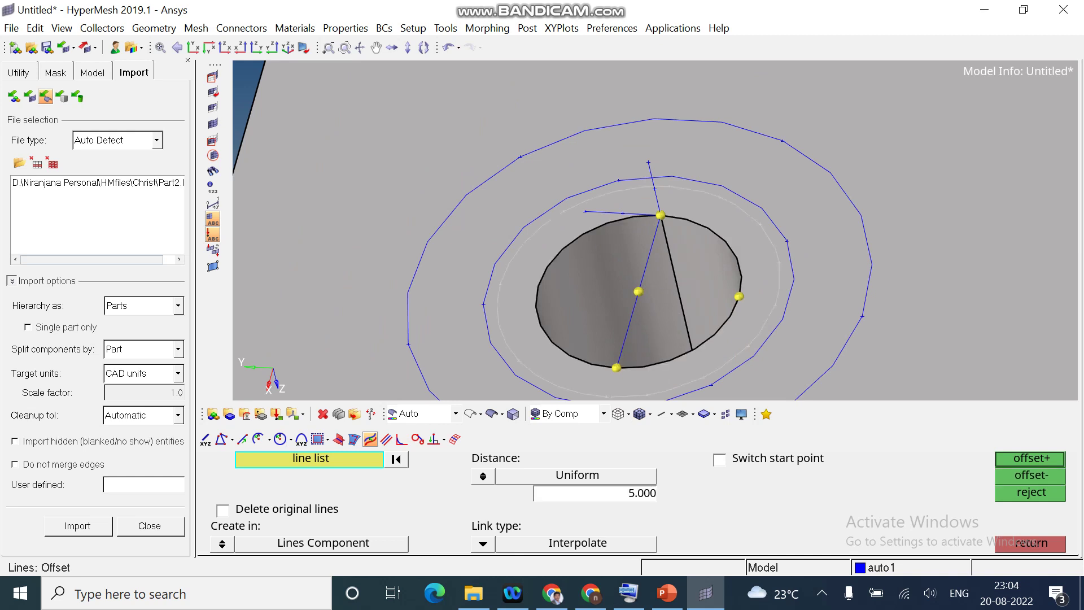
{"action": "scroll", "coordinate": [554, 205], "scroll_direction": "up", "scroll_amount": 5}
{"action": "scroll", "coordinate": [570, 210], "scroll_direction": "down", "scroll_amount": 6}
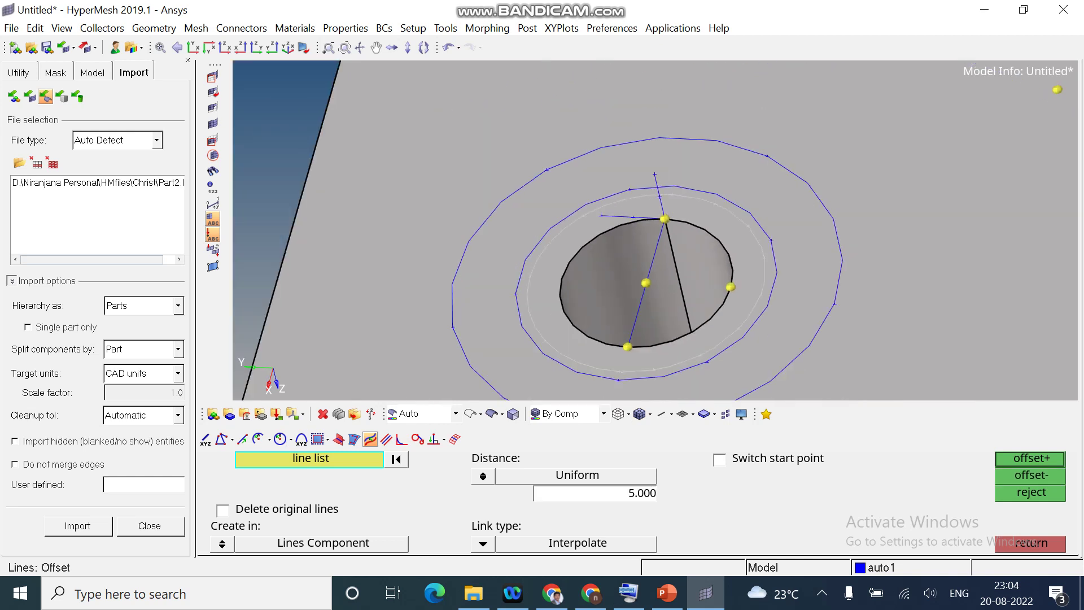
{"action": "left_click", "coordinate": [1031, 544]}
Measure the two-node distance along the plate's length, between matching end nodes of the front face's two short edges
{"action": "scroll", "coordinate": [848, 266], "scroll_direction": "down", "scroll_amount": 3}
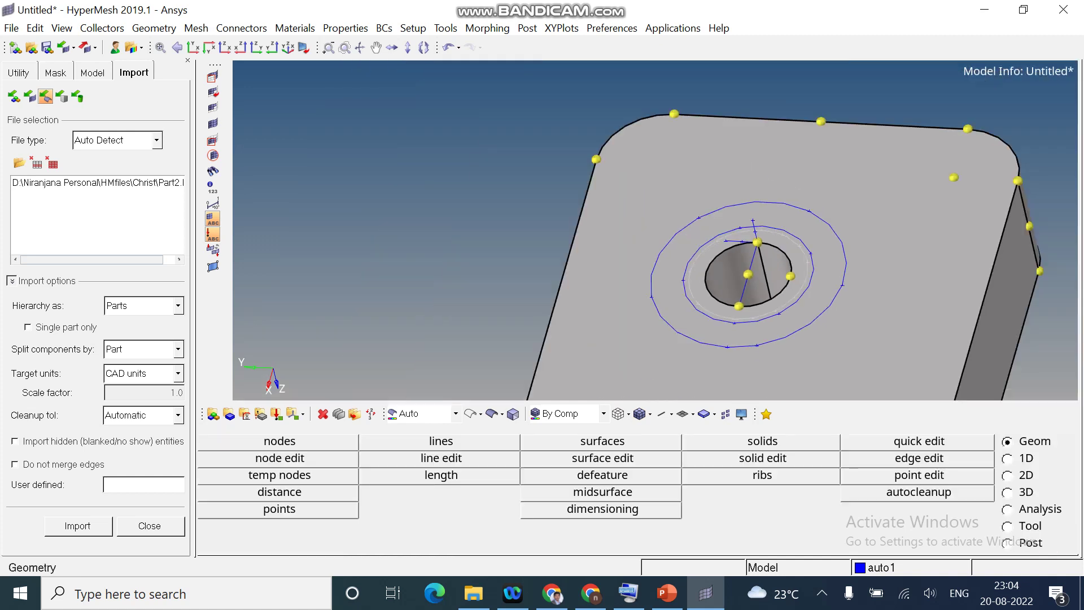
{"action": "left_click_drag", "start_coordinate": [836, 259], "coordinate": [791, 234], "text": "ctrl"}
{"action": "scroll", "coordinate": [856, 243], "scroll_direction": "down", "scroll_amount": 3}
{"action": "scroll", "coordinate": [654, 230], "scroll_direction": "down", "scroll_amount": 5}
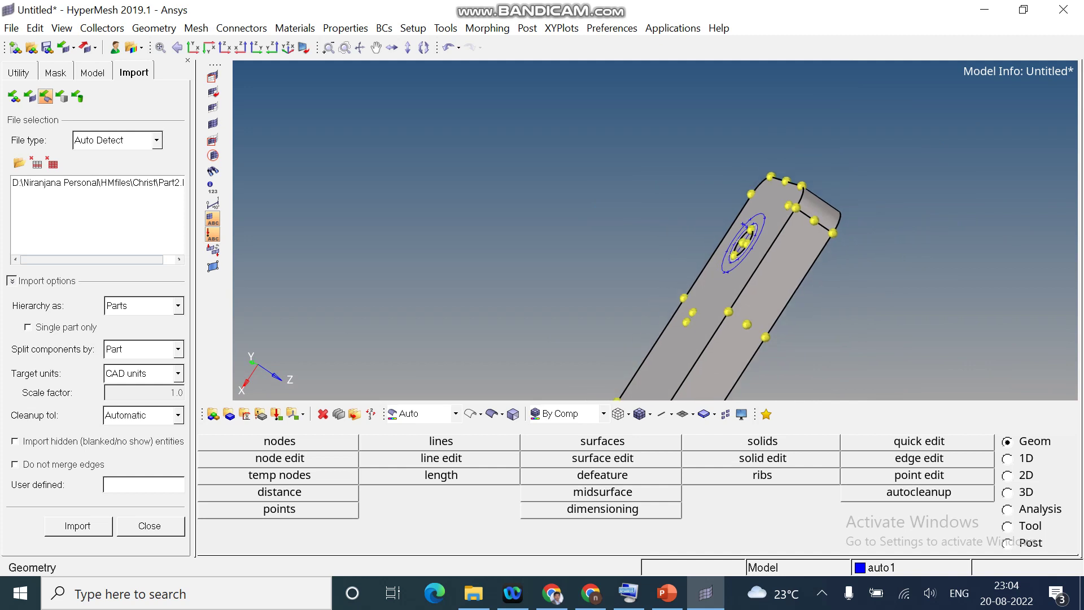
{"action": "left_click_drag", "start_coordinate": [818, 302], "coordinate": [768, 264], "text": "ctrl"}
{"action": "right_click_drag", "start_coordinate": [767, 264], "coordinate": [676, 257], "text": "ctrl"}
{"action": "scroll", "coordinate": [677, 264], "scroll_direction": "up", "scroll_amount": 4}
{"action": "right_click_drag", "start_coordinate": [684, 212], "coordinate": [681, 151], "text": "ctrl"}
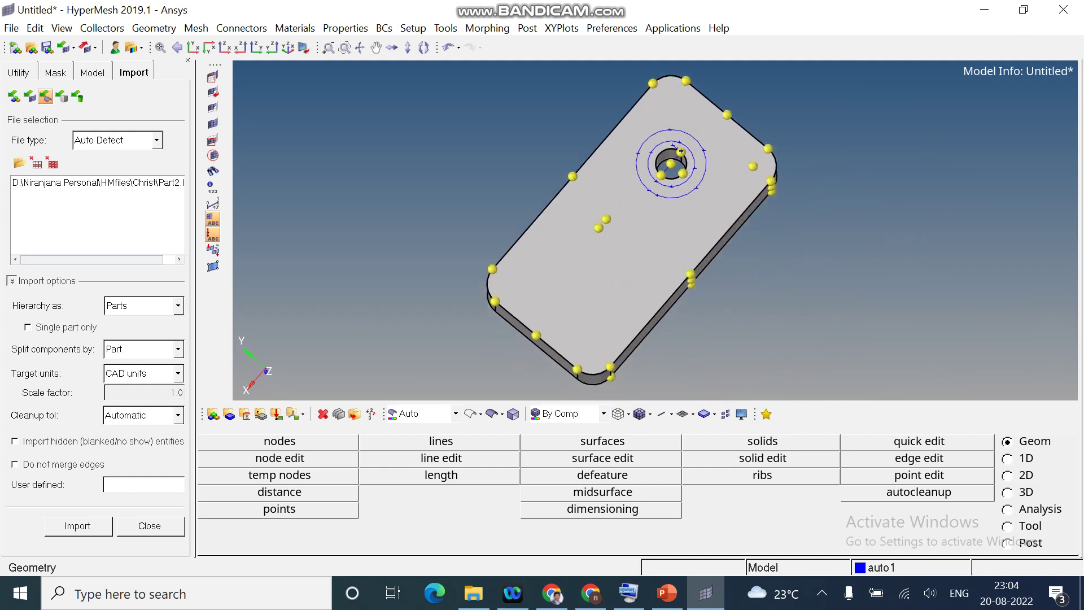
{"action": "key", "text": "F4"}
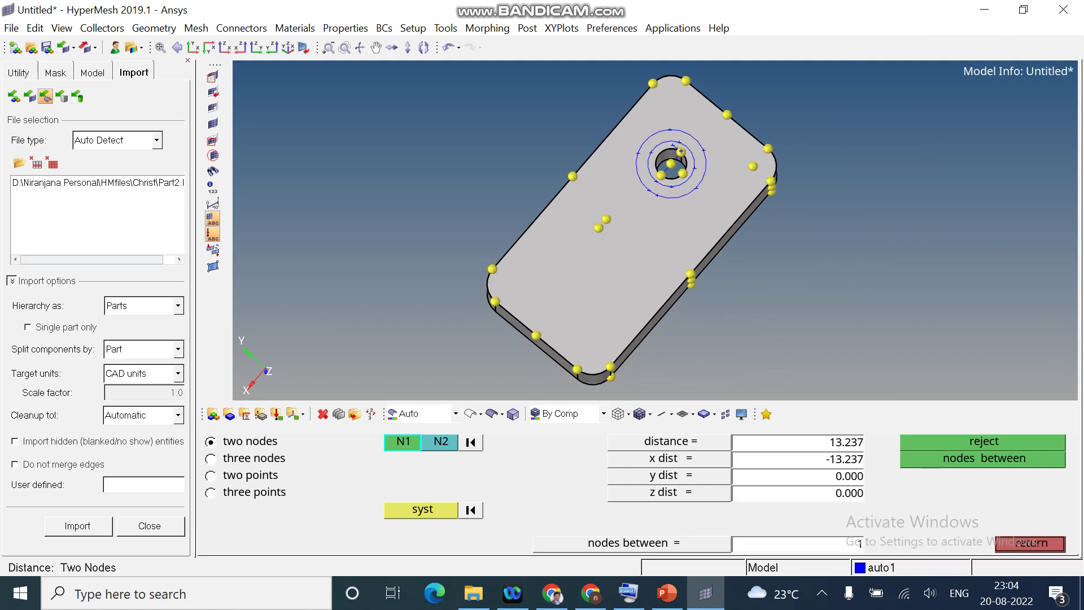
{"action": "left_click", "coordinate": [577, 369]}
{"action": "left_click", "coordinate": [768, 149]}
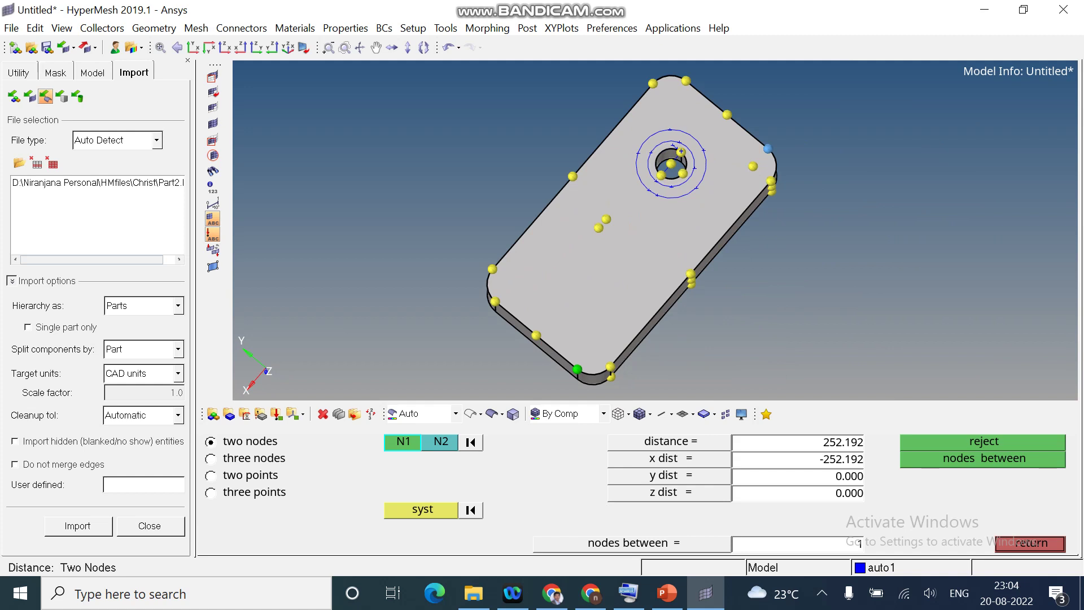
Measure the two-node distance across the plate's width, between the long edges' end nodes farthest from the hole
{"action": "left_click", "coordinate": [470, 442]}
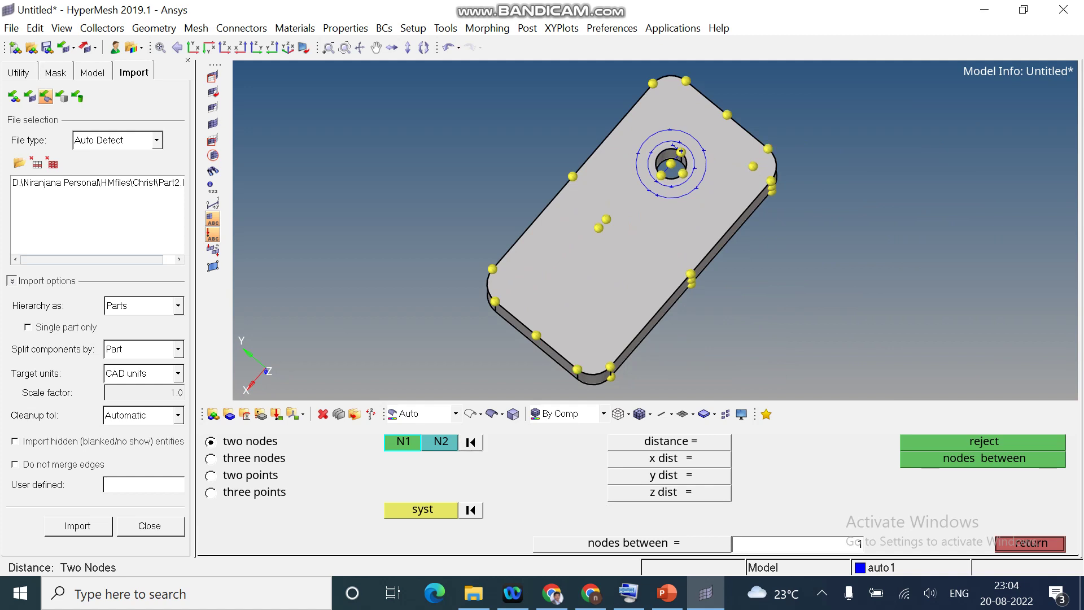
{"action": "left_click", "coordinate": [492, 270]}
{"action": "left_click", "coordinate": [610, 366]}
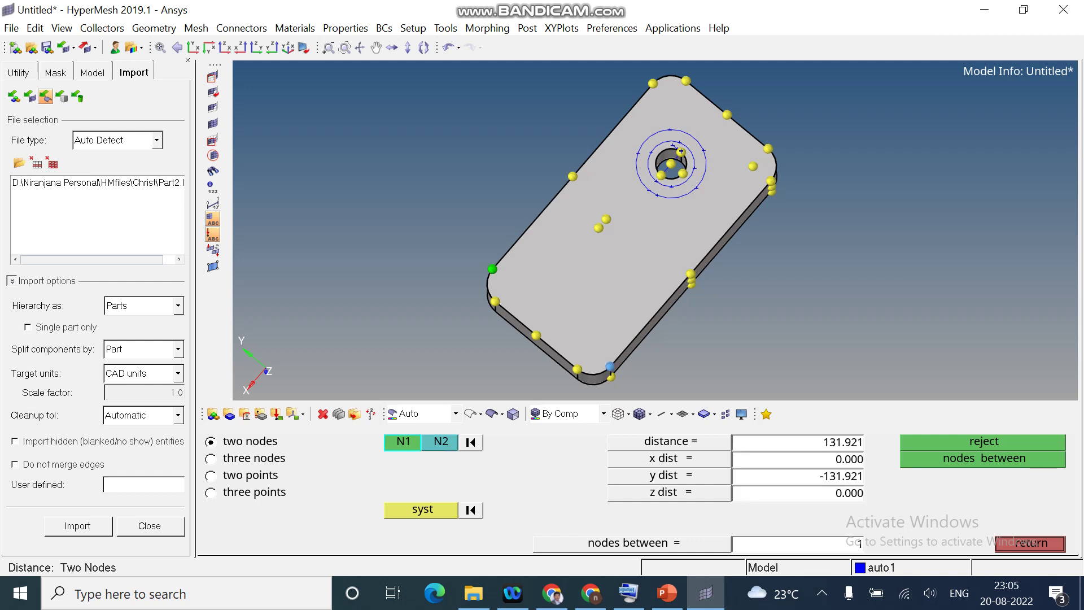
Measure the plate's thickness between the two end nodes of the side face's short edge at the end away from the hole
{"action": "left_click_drag", "start_coordinate": [613, 355], "coordinate": [612, 260], "text": "ctrl"}
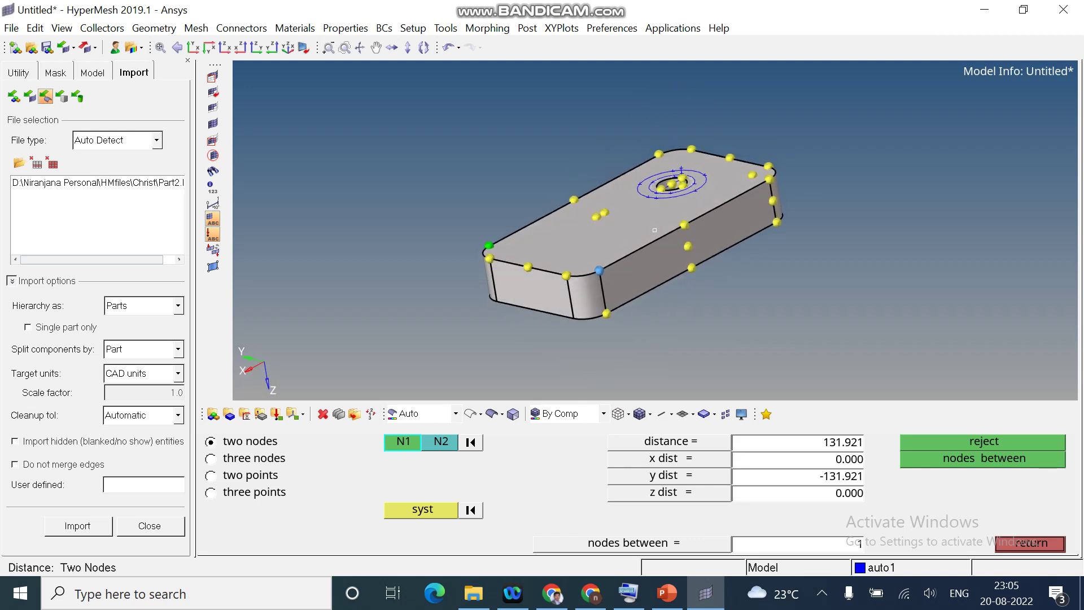
{"action": "left_click", "coordinate": [471, 442]}
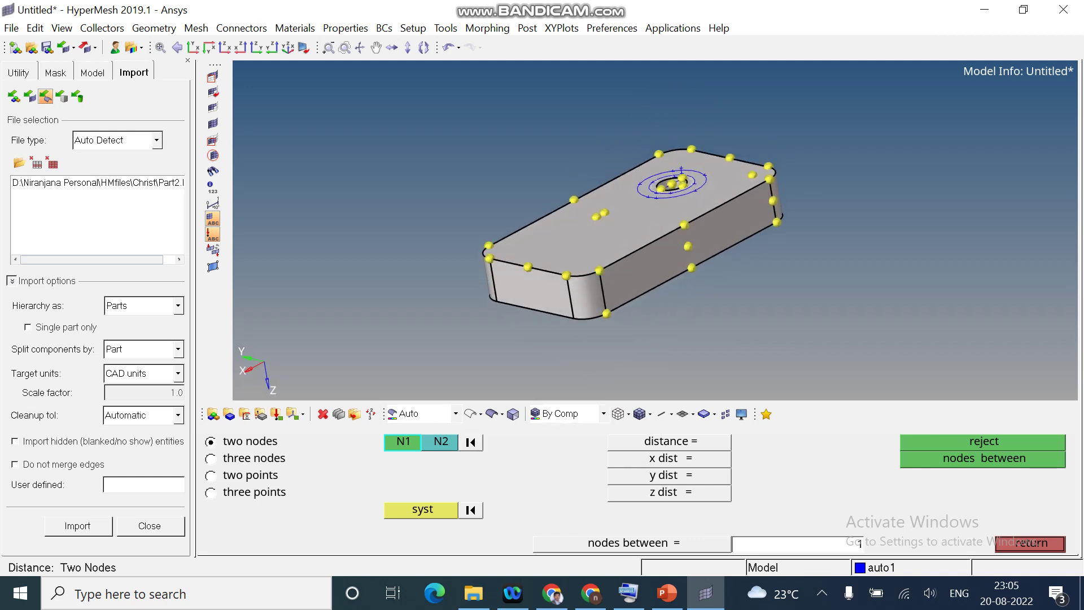
{"action": "left_click", "coordinate": [600, 271]}
{"action": "left_click", "coordinate": [606, 313]}
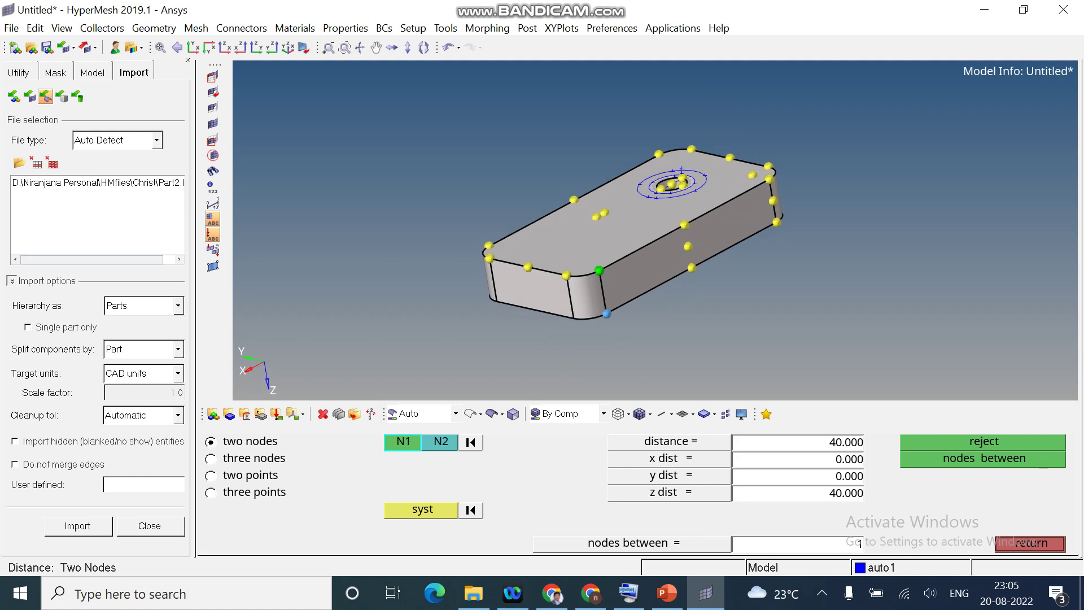
{"action": "left_click", "coordinate": [1030, 544]}
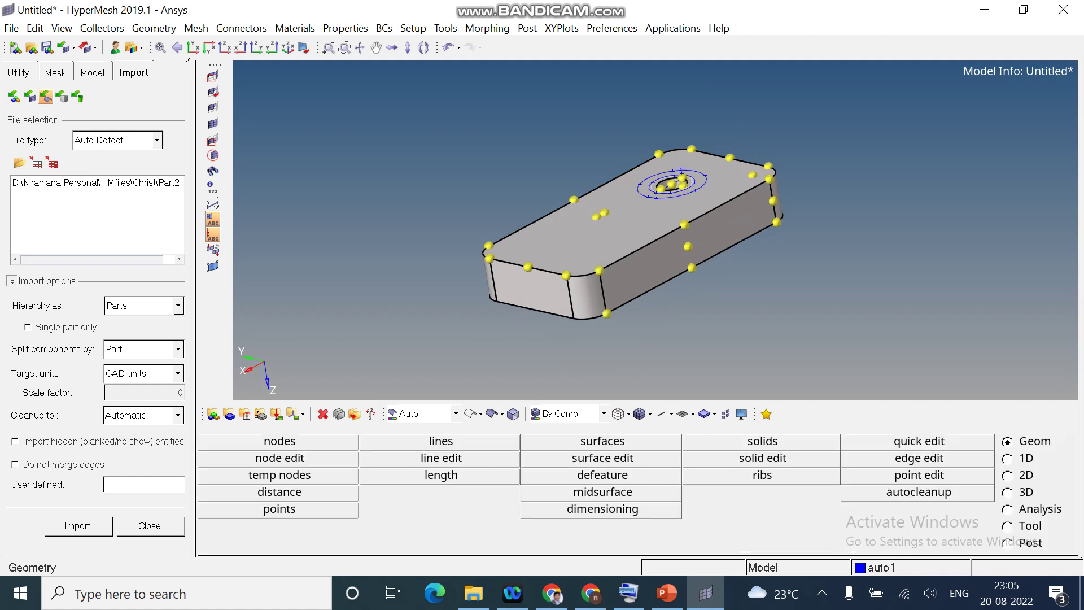
Examine the plate from several sides, checking the created nodes and the lines around the hole
{"action": "left_click_drag", "start_coordinate": [649, 215], "coordinate": [669, 271], "text": "ctrl"}
{"action": "mouse_move", "coordinate": [655, 231]}
{"action": "right_mouse_down", "text": "ctrl"}
{"action": "mouse_move", "coordinate": [634, 272]}
{"action": "mouse_move", "coordinate": [674, 239]}
{"action": "right_mouse_up", "text": "ctrl"}
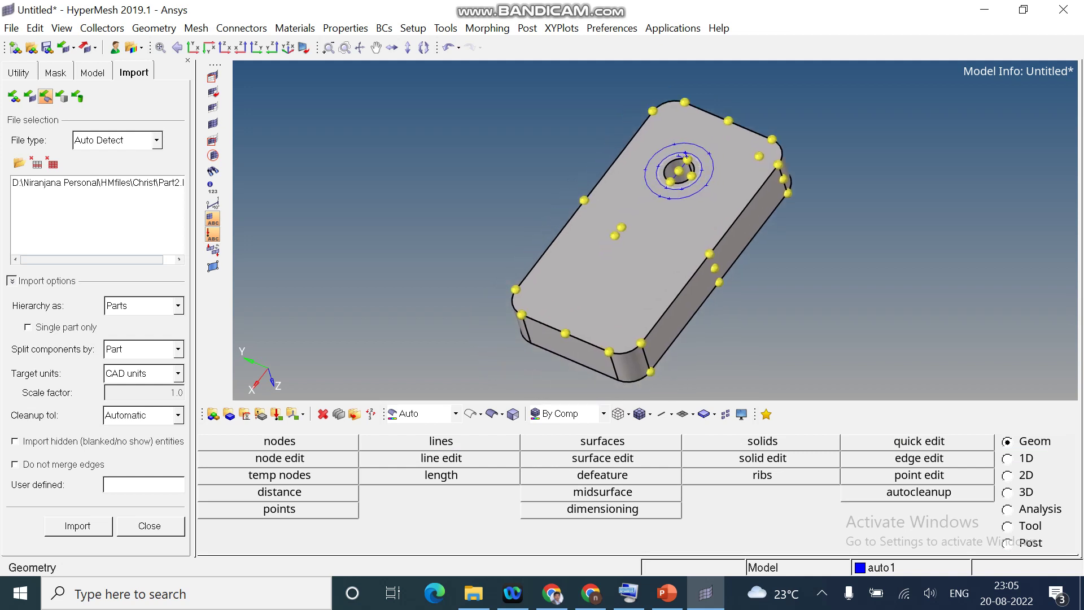
{"action": "mouse_move", "coordinate": [655, 231]}
{"action": "left_mouse_down", "text": "ctrl"}
{"action": "mouse_move", "coordinate": [683, 146]}
{"action": "mouse_move", "coordinate": [677, 226]}
{"action": "mouse_move", "coordinate": [740, 265]}
{"action": "mouse_move", "coordinate": [655, 230]}
{"action": "left_mouse_up", "text": "ctrl"}
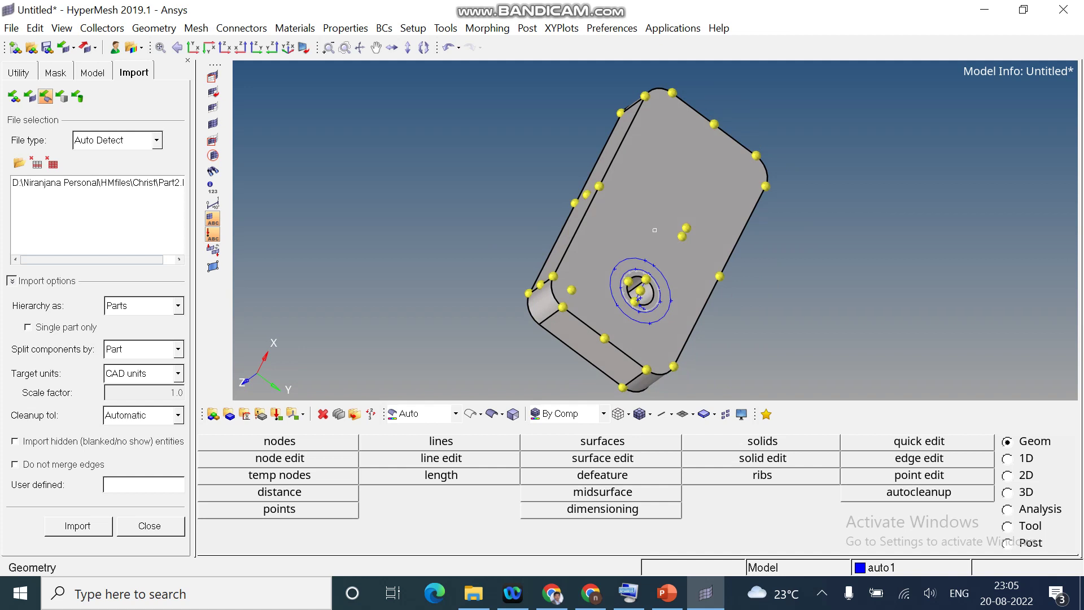
{"action": "scroll", "coordinate": [655, 206], "scroll_direction": "down", "scroll_amount": 3, "text": "ctrl"}
{"action": "scroll", "coordinate": [655, 207], "scroll_direction": "up", "scroll_amount": 7, "text": "ctrl"}
{"action": "scroll", "coordinate": [655, 206], "scroll_direction": "down", "scroll_amount": 4, "text": "ctrl"}
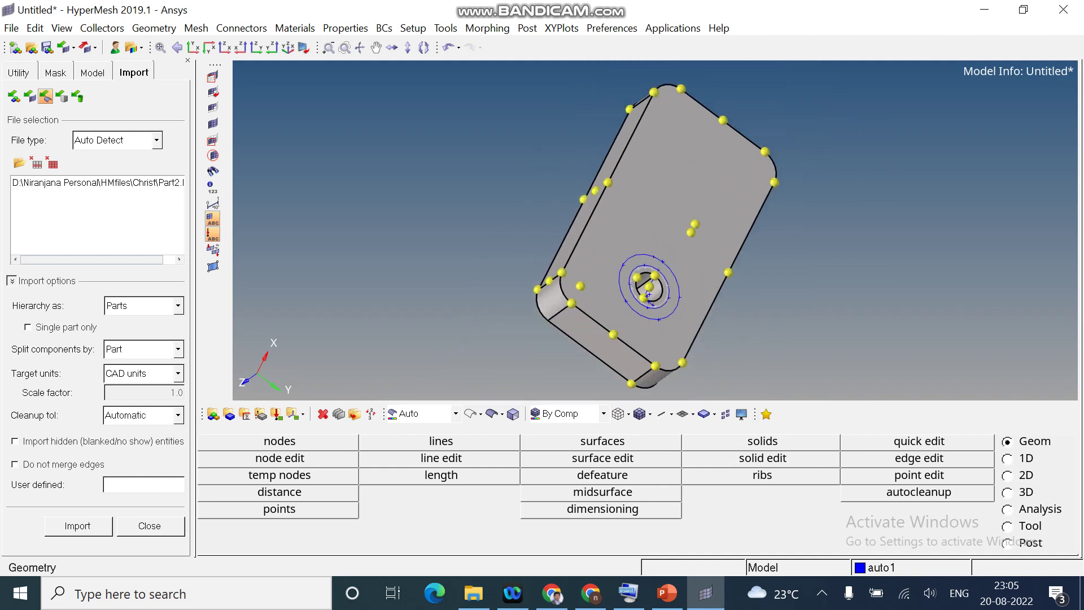
{"action": "scroll", "coordinate": [655, 206], "scroll_direction": "up", "scroll_amount": 2, "text": "ctrl"}
{"action": "scroll", "coordinate": [655, 230], "scroll_direction": "up", "scroll_amount": 3}
{"action": "scroll", "coordinate": [654, 230], "scroll_direction": "down", "scroll_amount": 4}
{"action": "scroll", "coordinate": [654, 229], "scroll_direction": "up", "scroll_amount": 2}
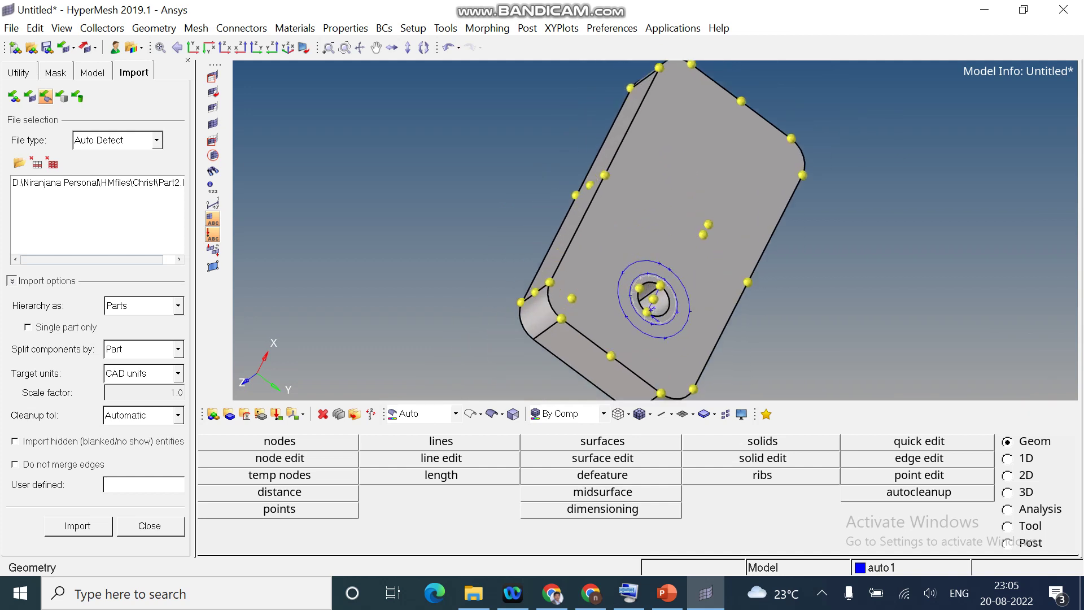
{"action": "scroll", "coordinate": [699, 197], "scroll_direction": "down", "scroll_amount": 2}
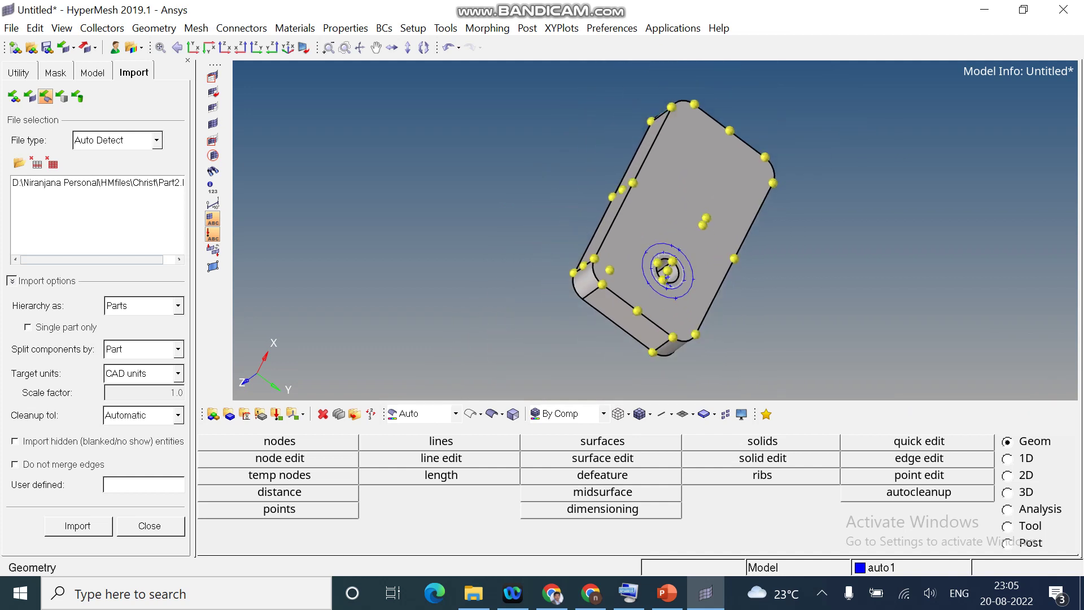
{"action": "right_click_drag", "start_coordinate": [699, 197], "coordinate": [808, 198], "text": "ctrl"}
{"action": "right_click_drag", "start_coordinate": [759, 233], "coordinate": [654, 230], "text": "ctrl"}
{"action": "left_click_drag", "start_coordinate": [654, 230], "coordinate": [679, 217], "text": "ctrl"}
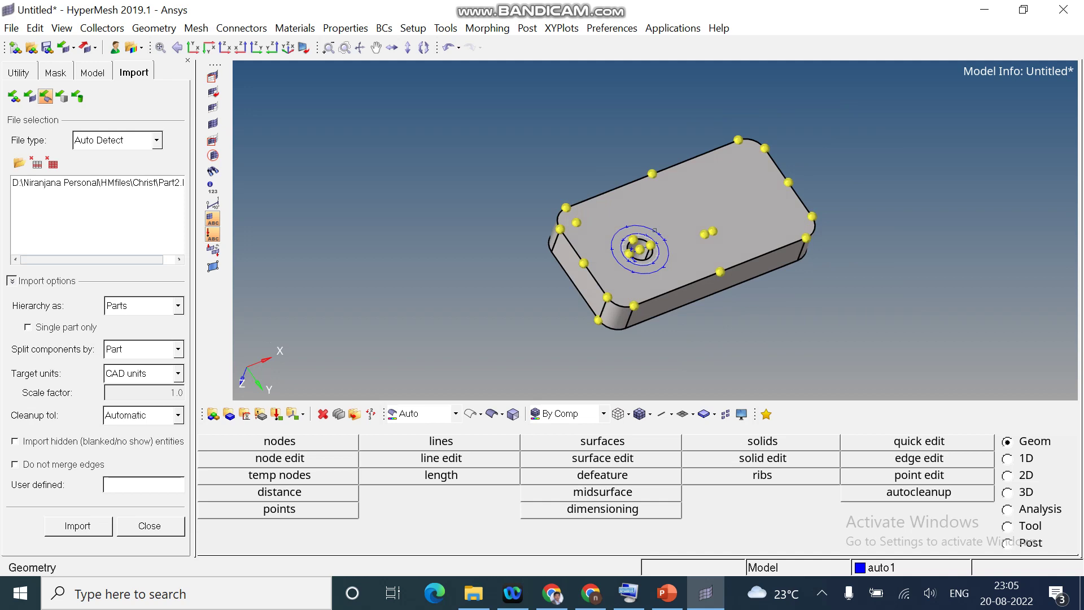
{"action": "right_click_drag", "start_coordinate": [678, 217], "coordinate": [637, 217], "text": "ctrl"}
{"action": "left_click_drag", "start_coordinate": [683, 229], "coordinate": [655, 229], "text": "ctrl"}
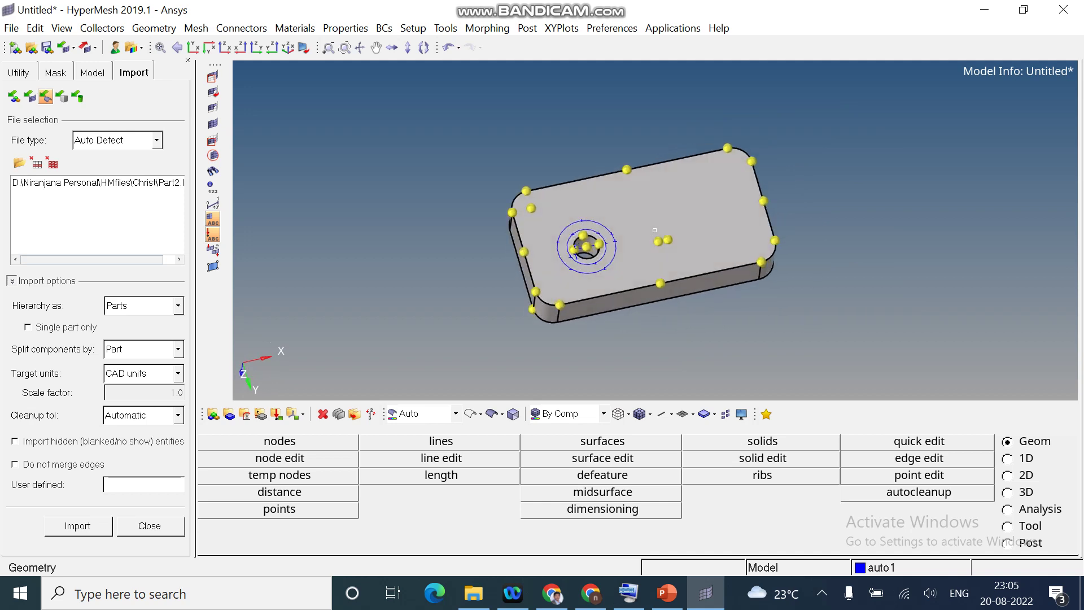